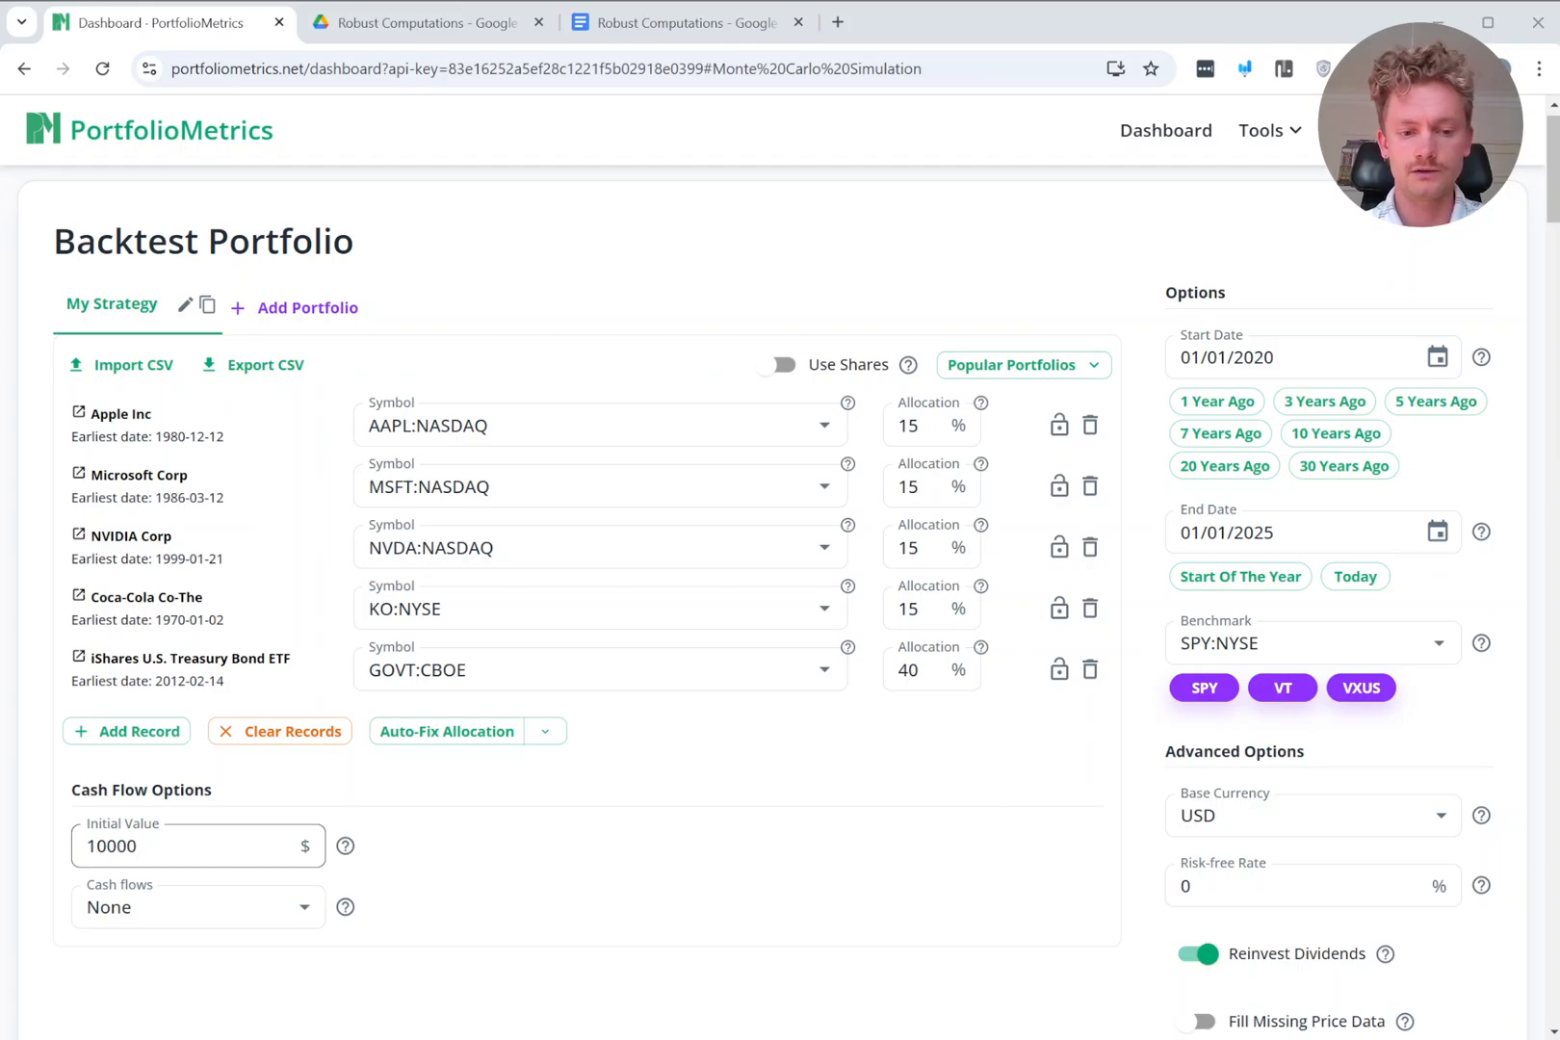
Run the backtest of the My Strategy portfolio and go to the Monte Carlo Simulation section of the report.
{"action": "scroll", "coordinate": [192, 846], "scroll_direction": "down", "scroll_amount": 2}
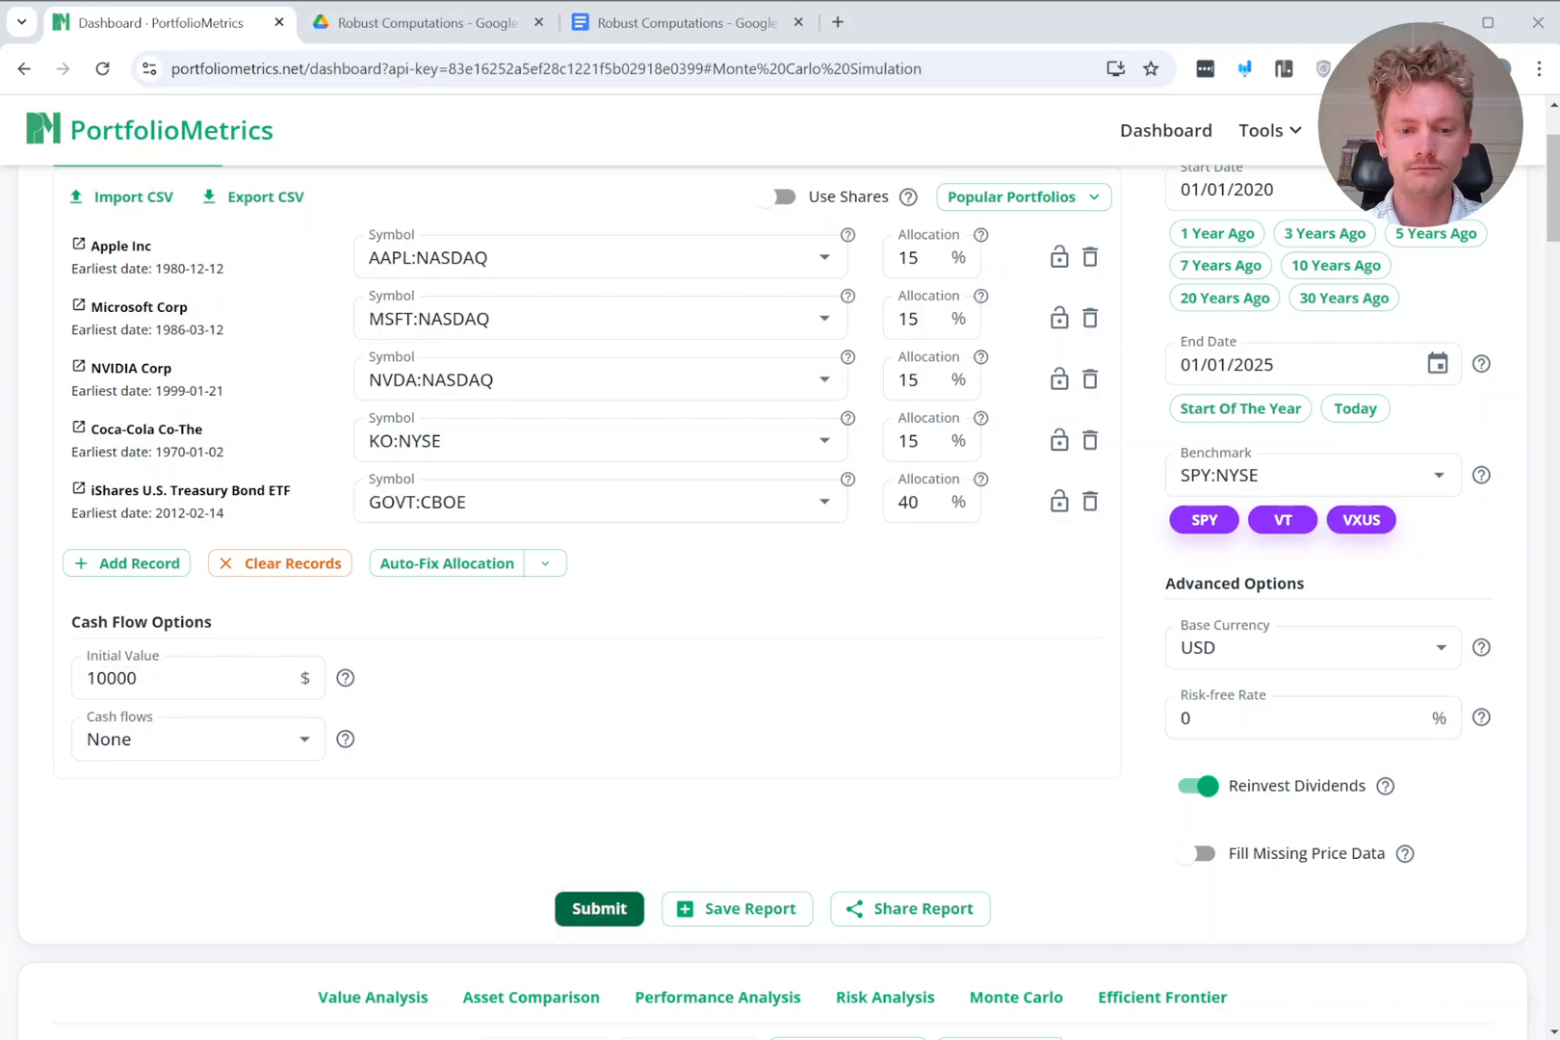
{"action": "left_click", "coordinate": [606, 915]}
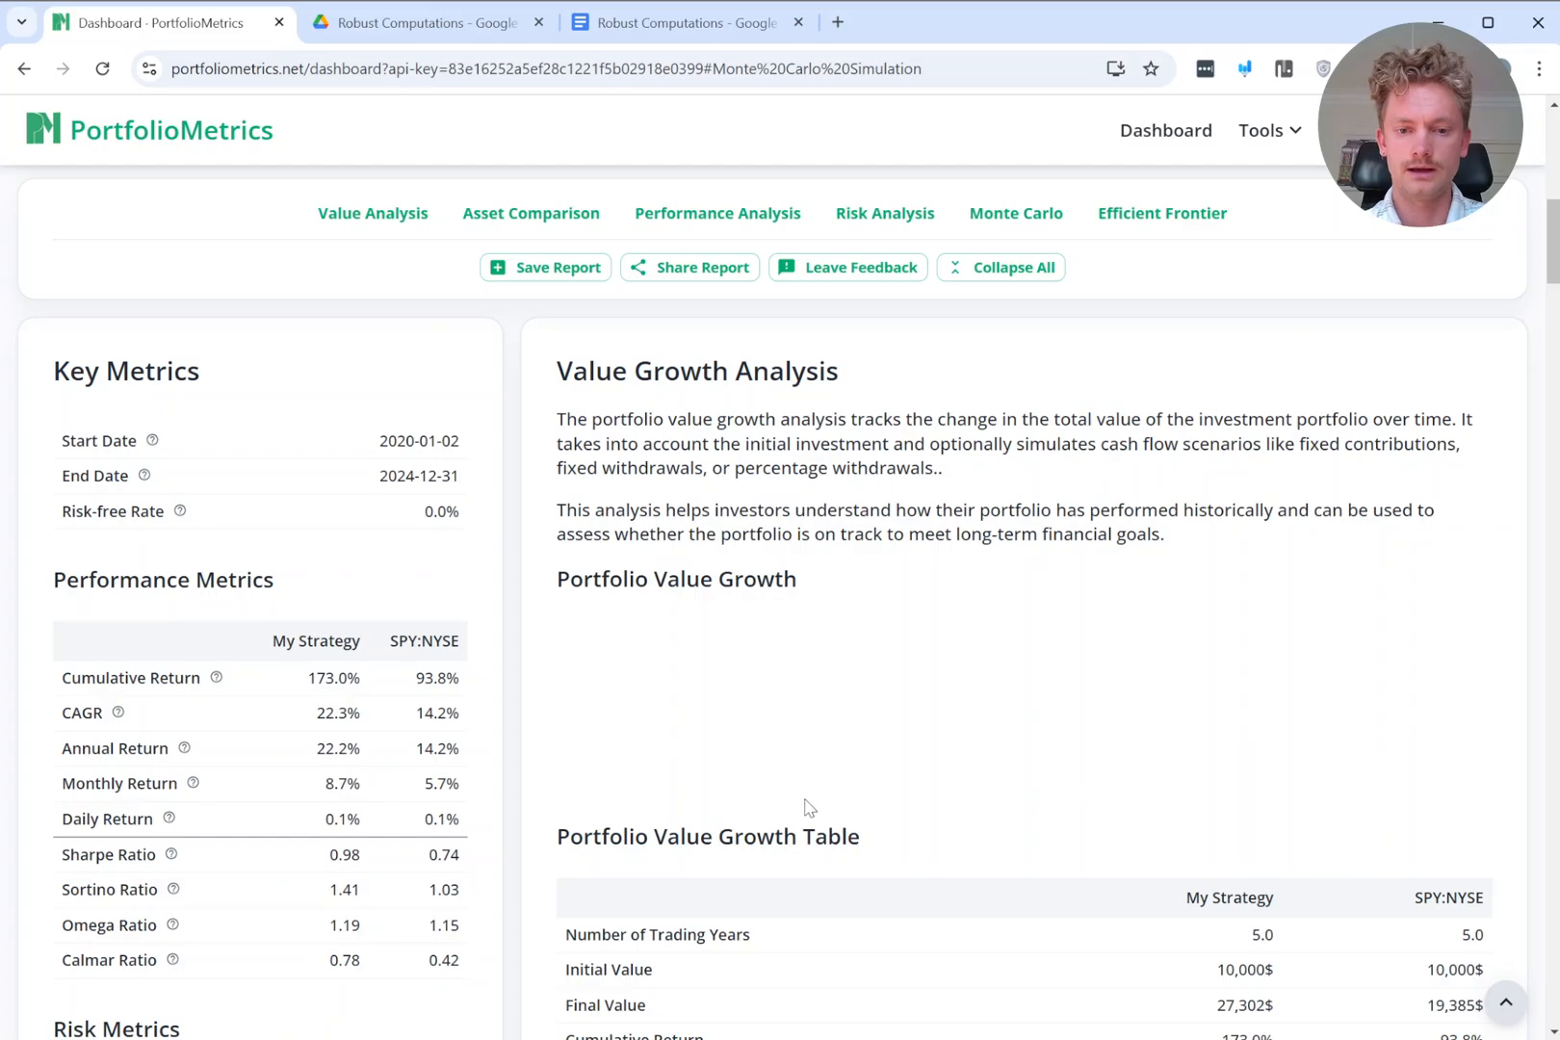
{"action": "scroll", "coordinate": [809, 807], "scroll_direction": "down", "scroll_amount": 3}
{"action": "scroll", "coordinate": [809, 807], "scroll_direction": "down", "scroll_amount": 12}
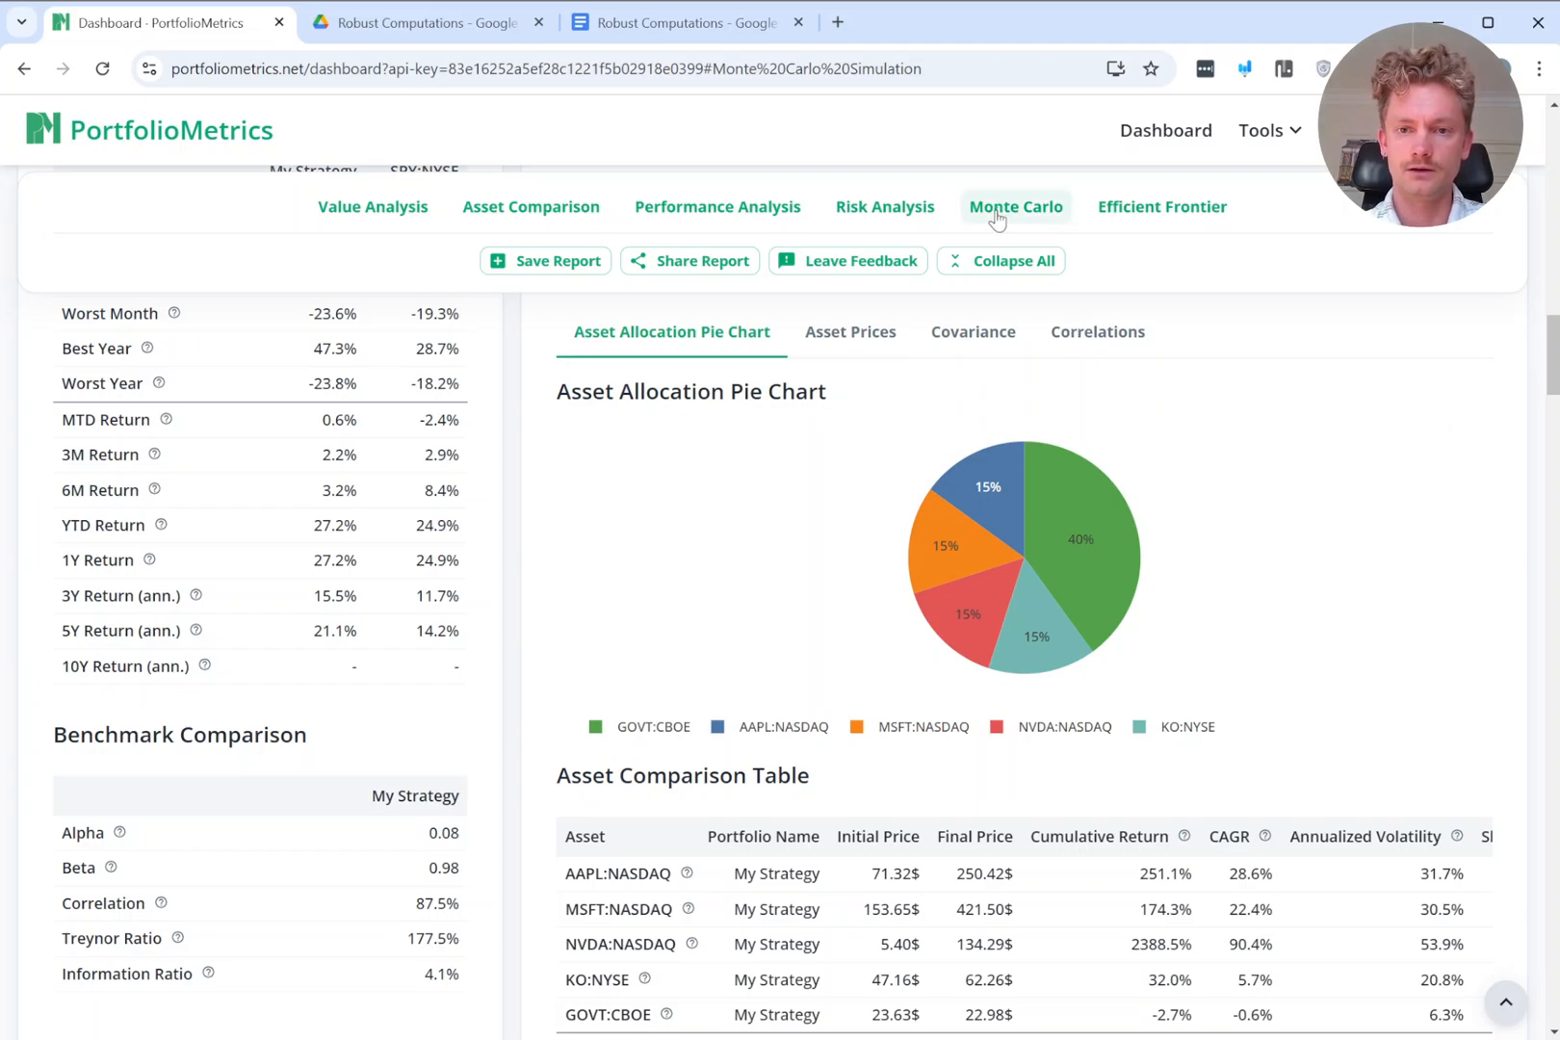
{"action": "left_click", "coordinate": [997, 220]}
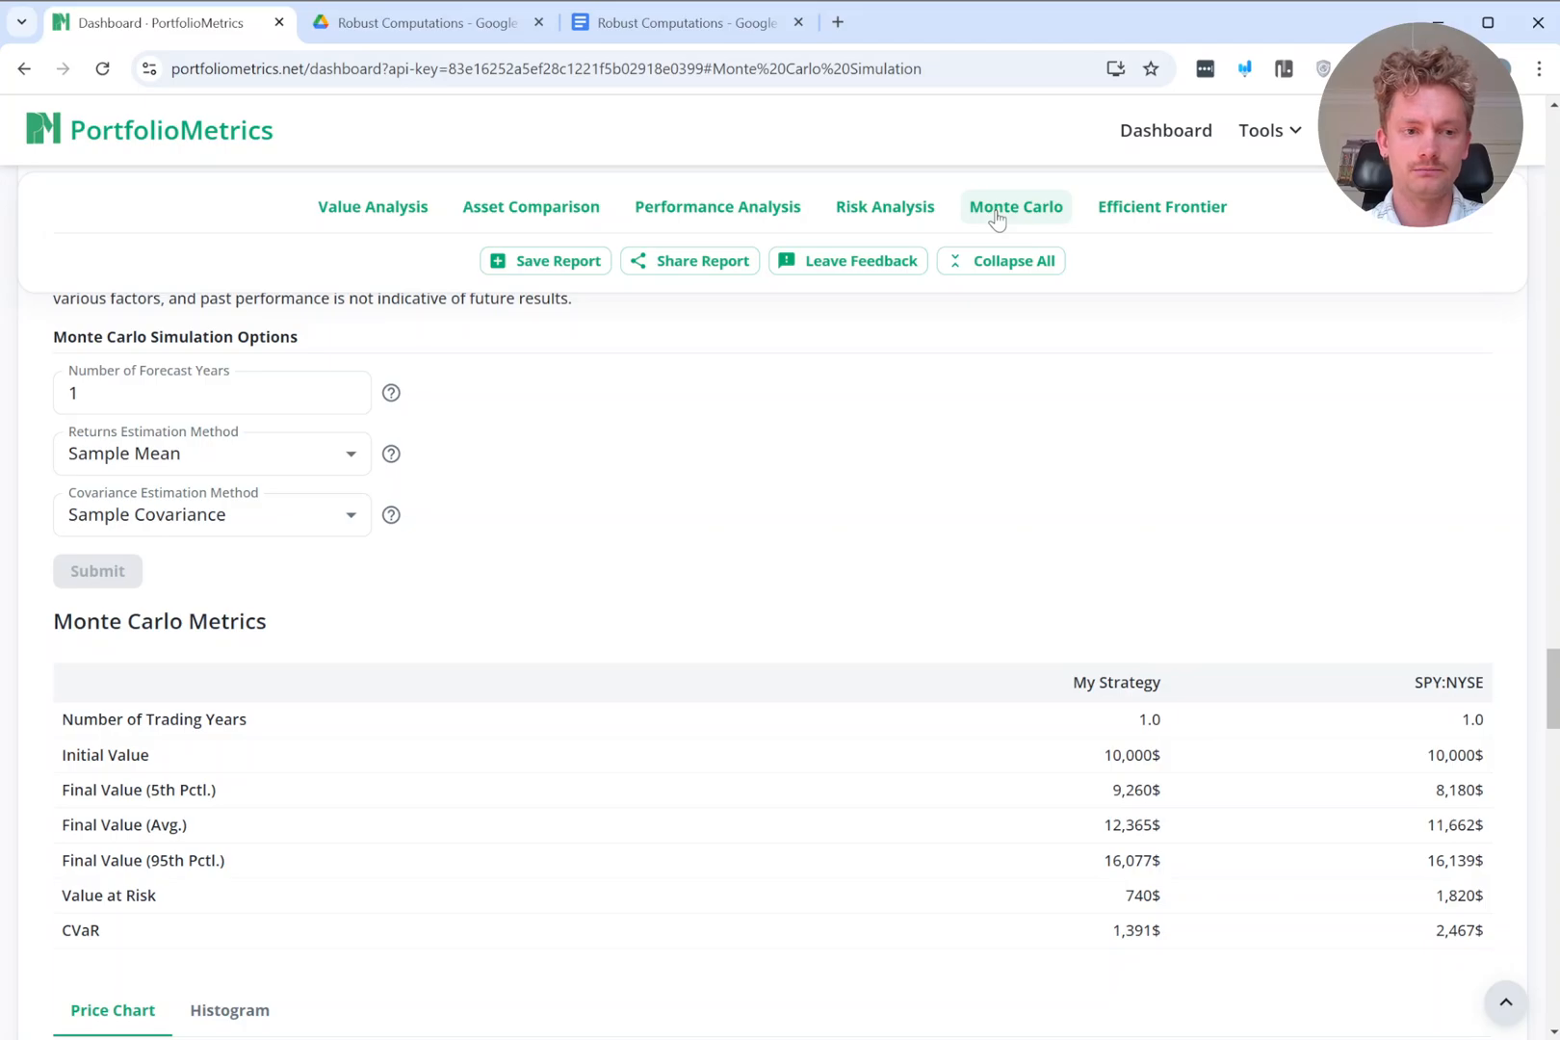
{"action": "scroll", "coordinate": [600, 530], "scroll_direction": "up", "scroll_amount": 2}
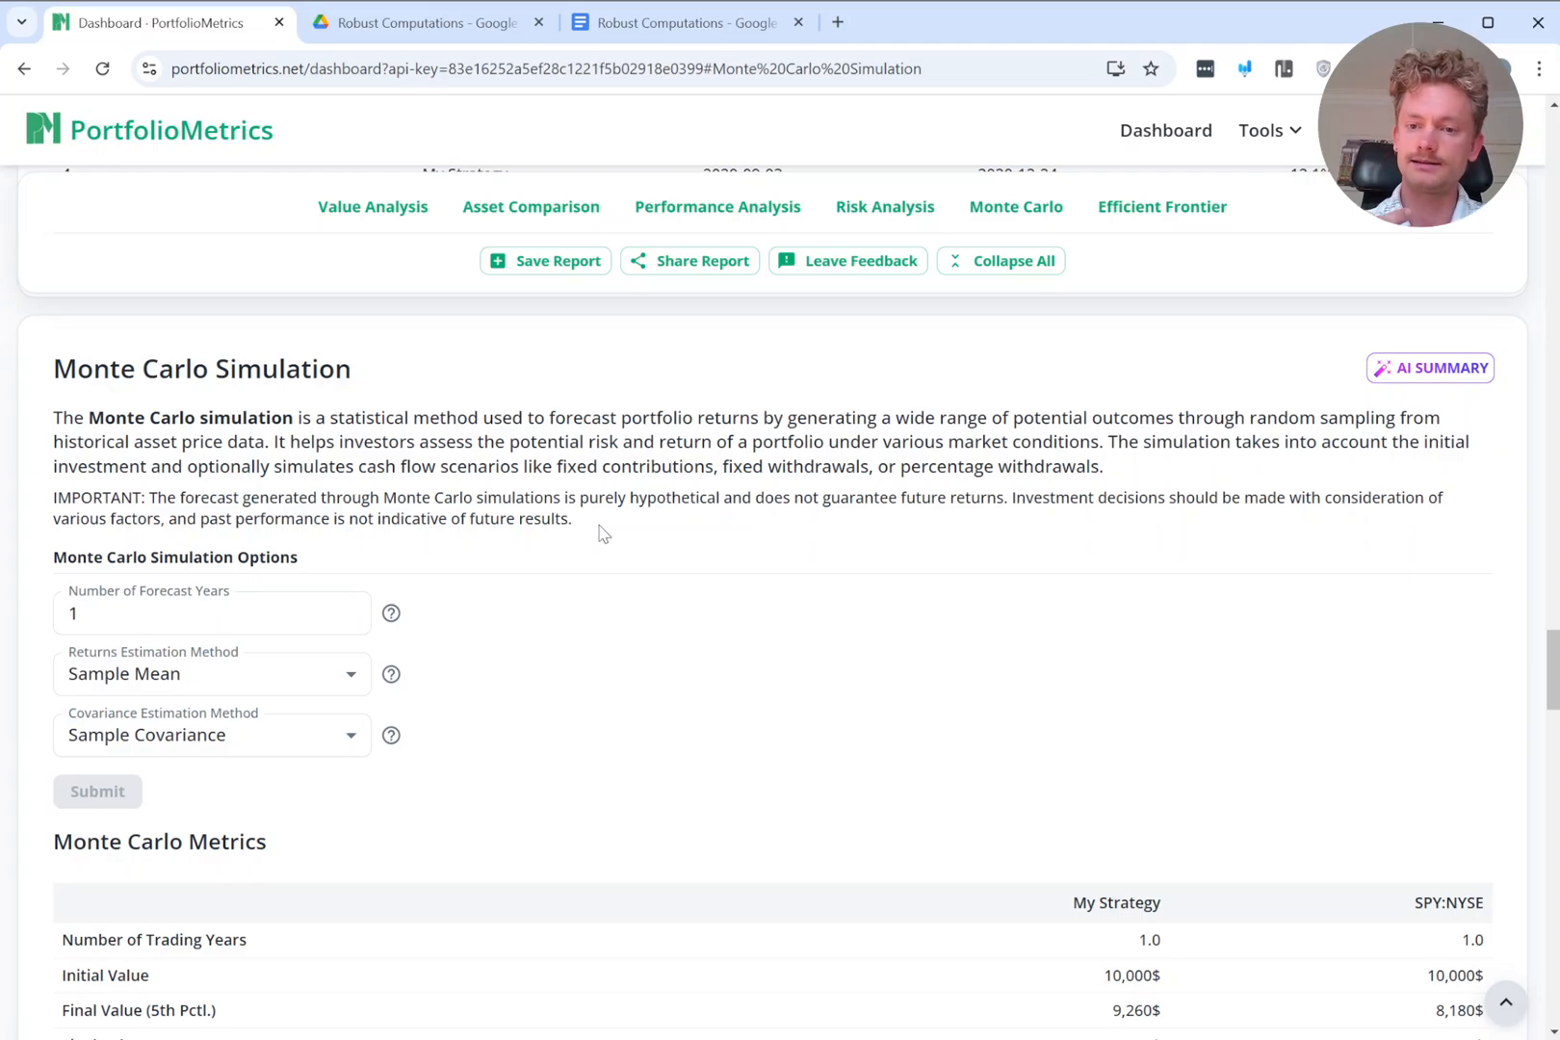
Set the number of forecast years to 10 and look through the available returns and covariance estimation methods.
{"action": "left_click", "coordinate": [98, 614]}
{"action": "type", "text": "0"}
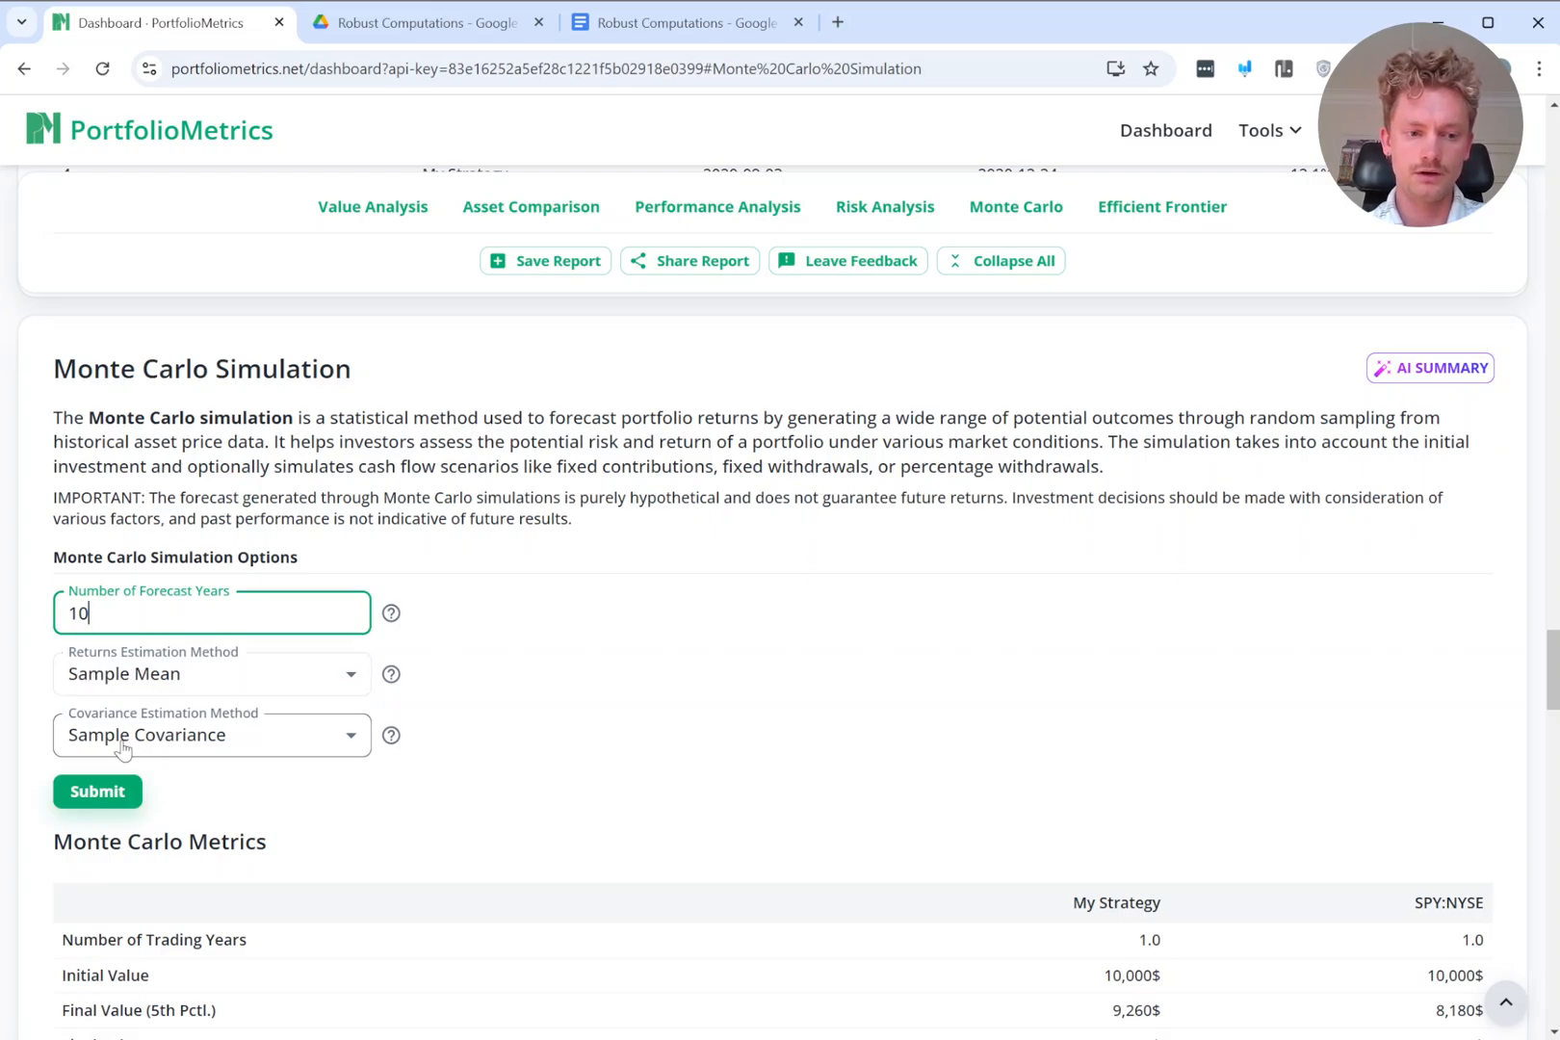
{"action": "left_click", "coordinate": [181, 684]}
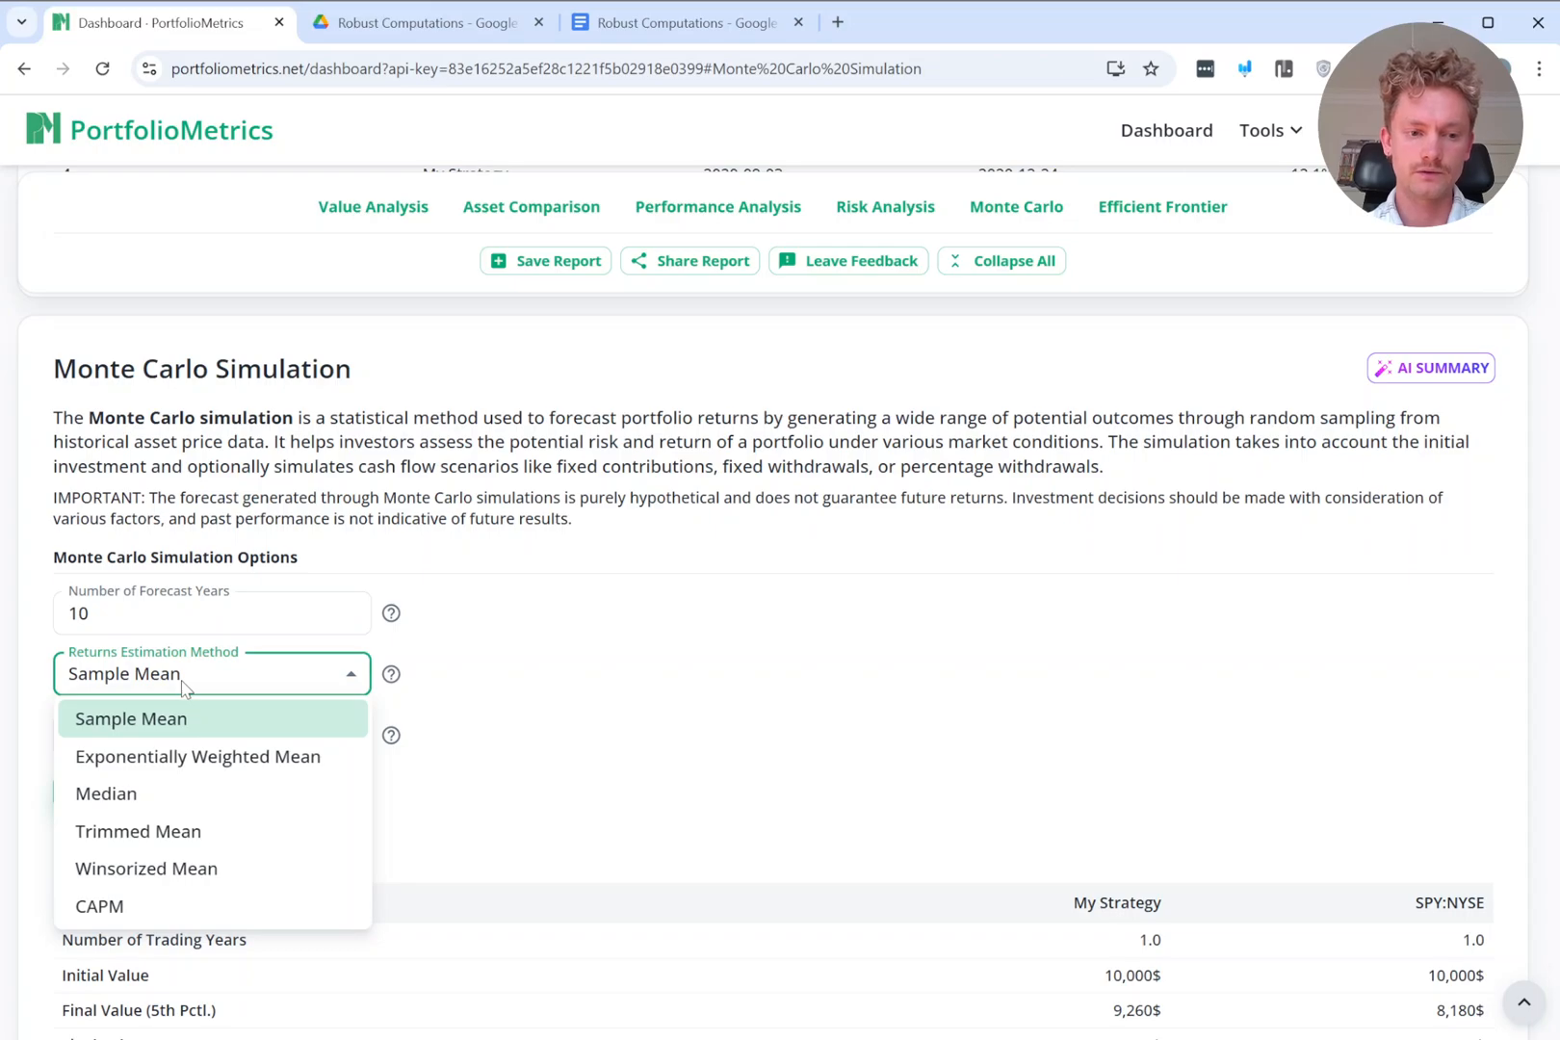
{"action": "left_click", "coordinate": [185, 683]}
{"action": "left_click", "coordinate": [200, 738]}
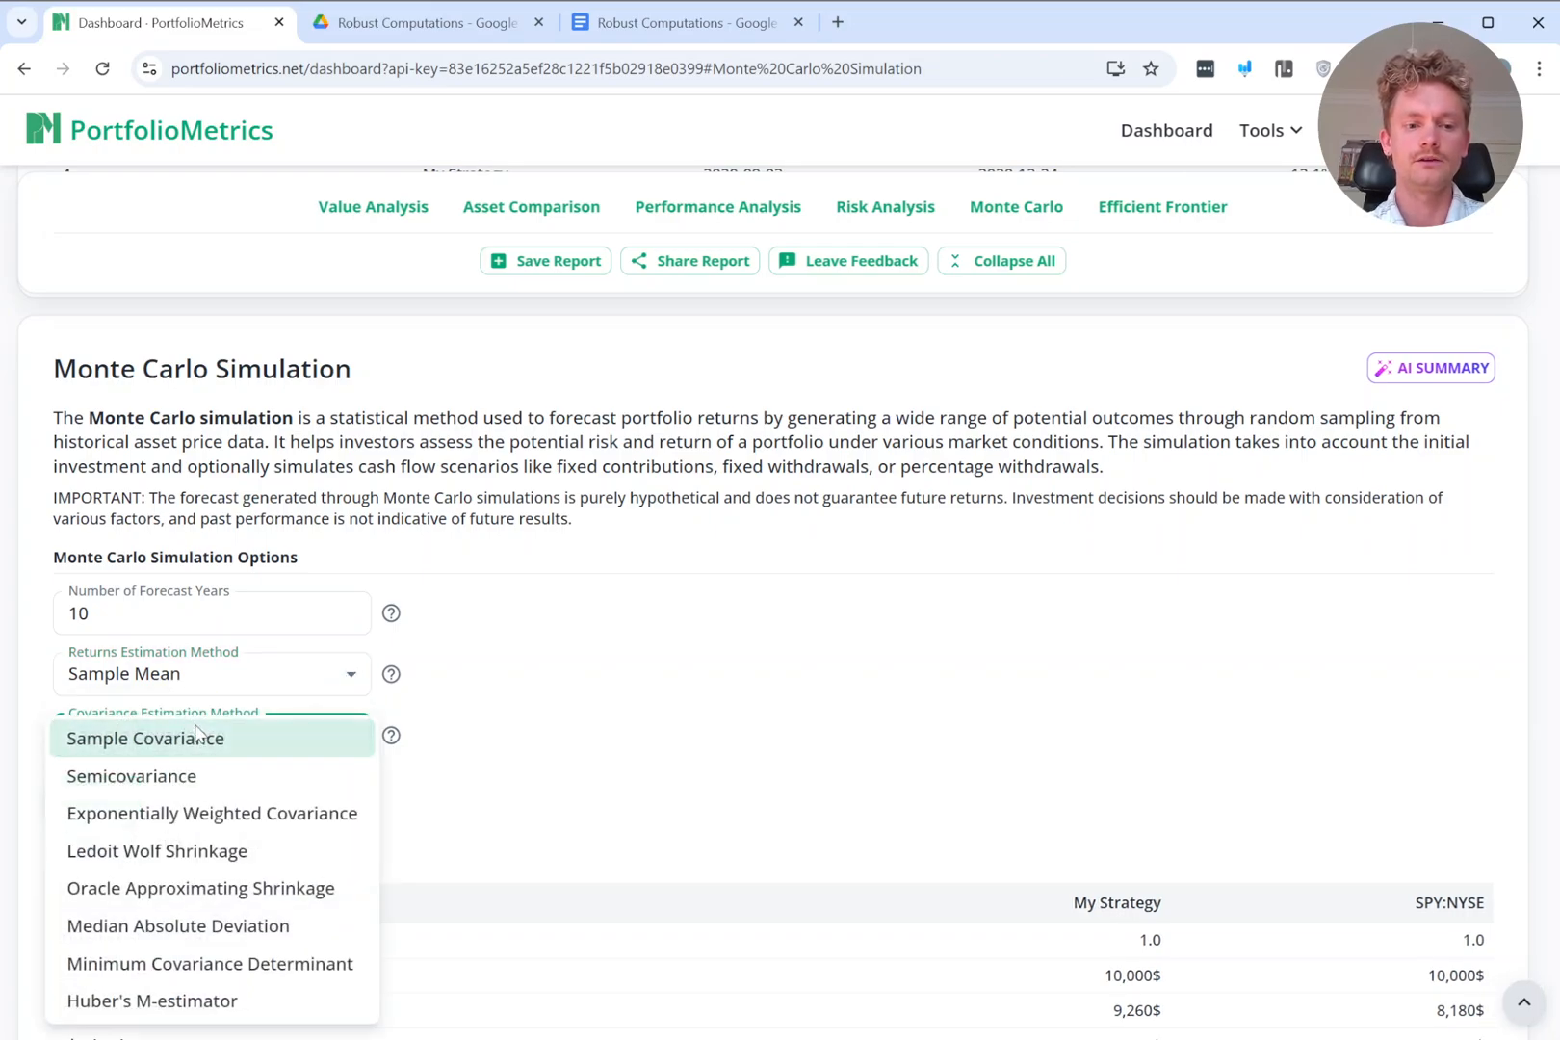
{"action": "left_click", "coordinate": [527, 731]}
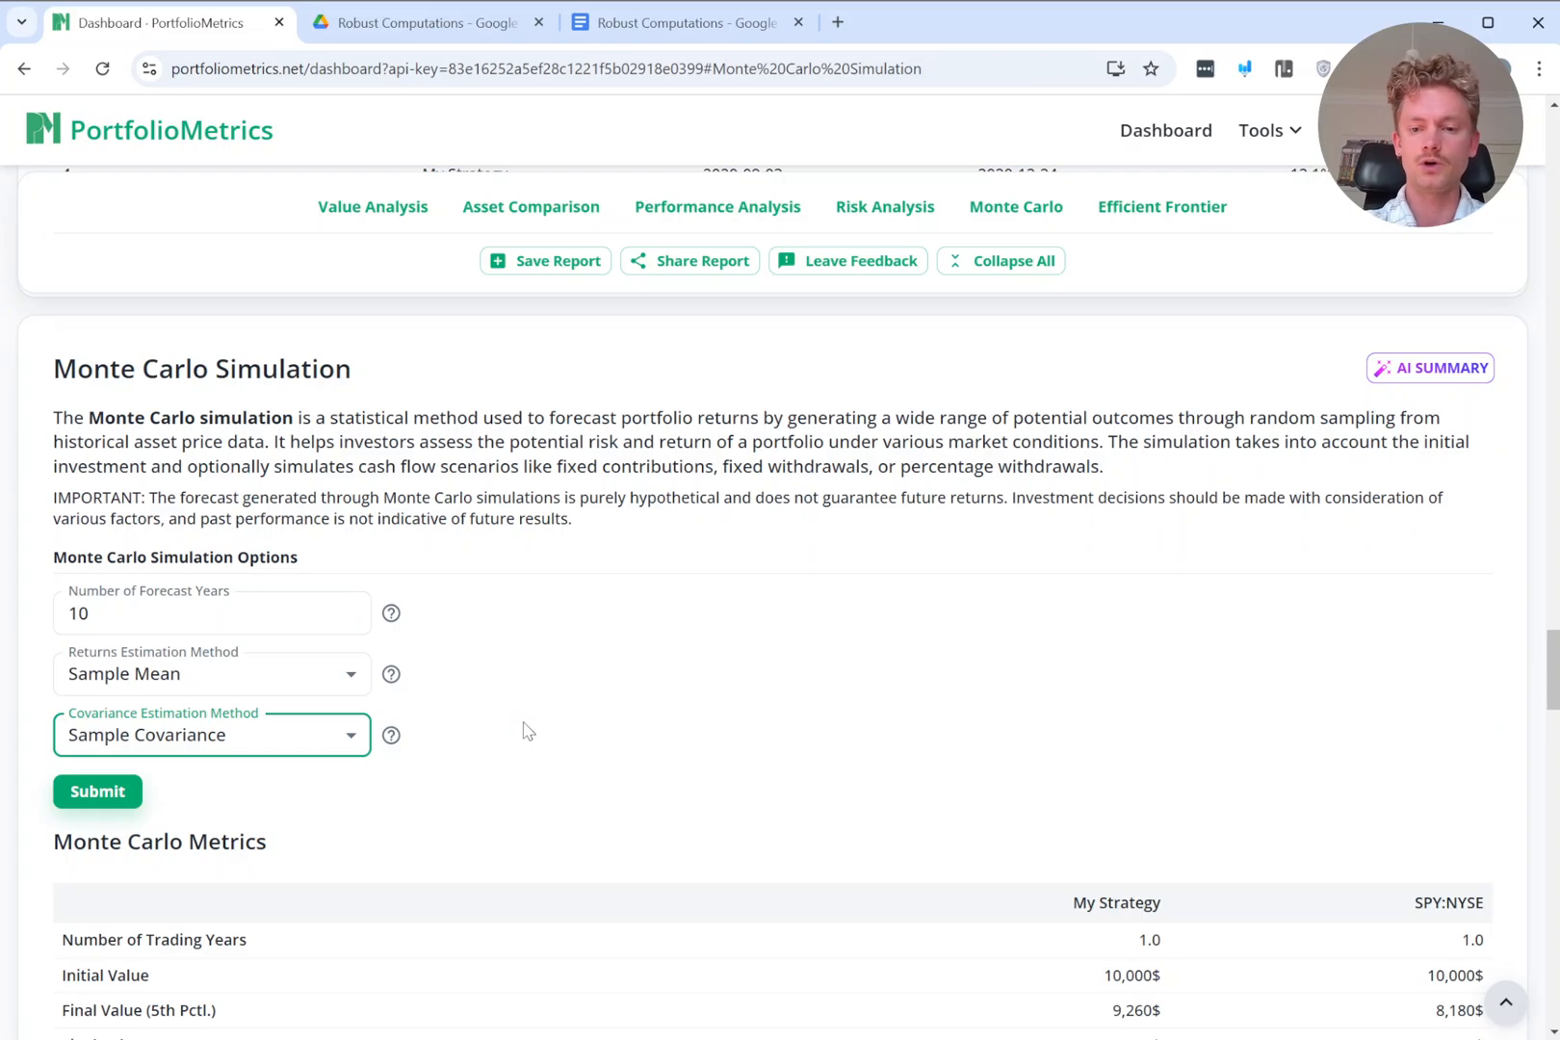
Run the Monte Carlo simulation with Exponentially Weighted Mean returns and Exponentially Weighted Covariance, and review its metrics and price chart.
{"action": "scroll", "coordinate": [527, 731], "scroll_direction": "down", "scroll_amount": 2}
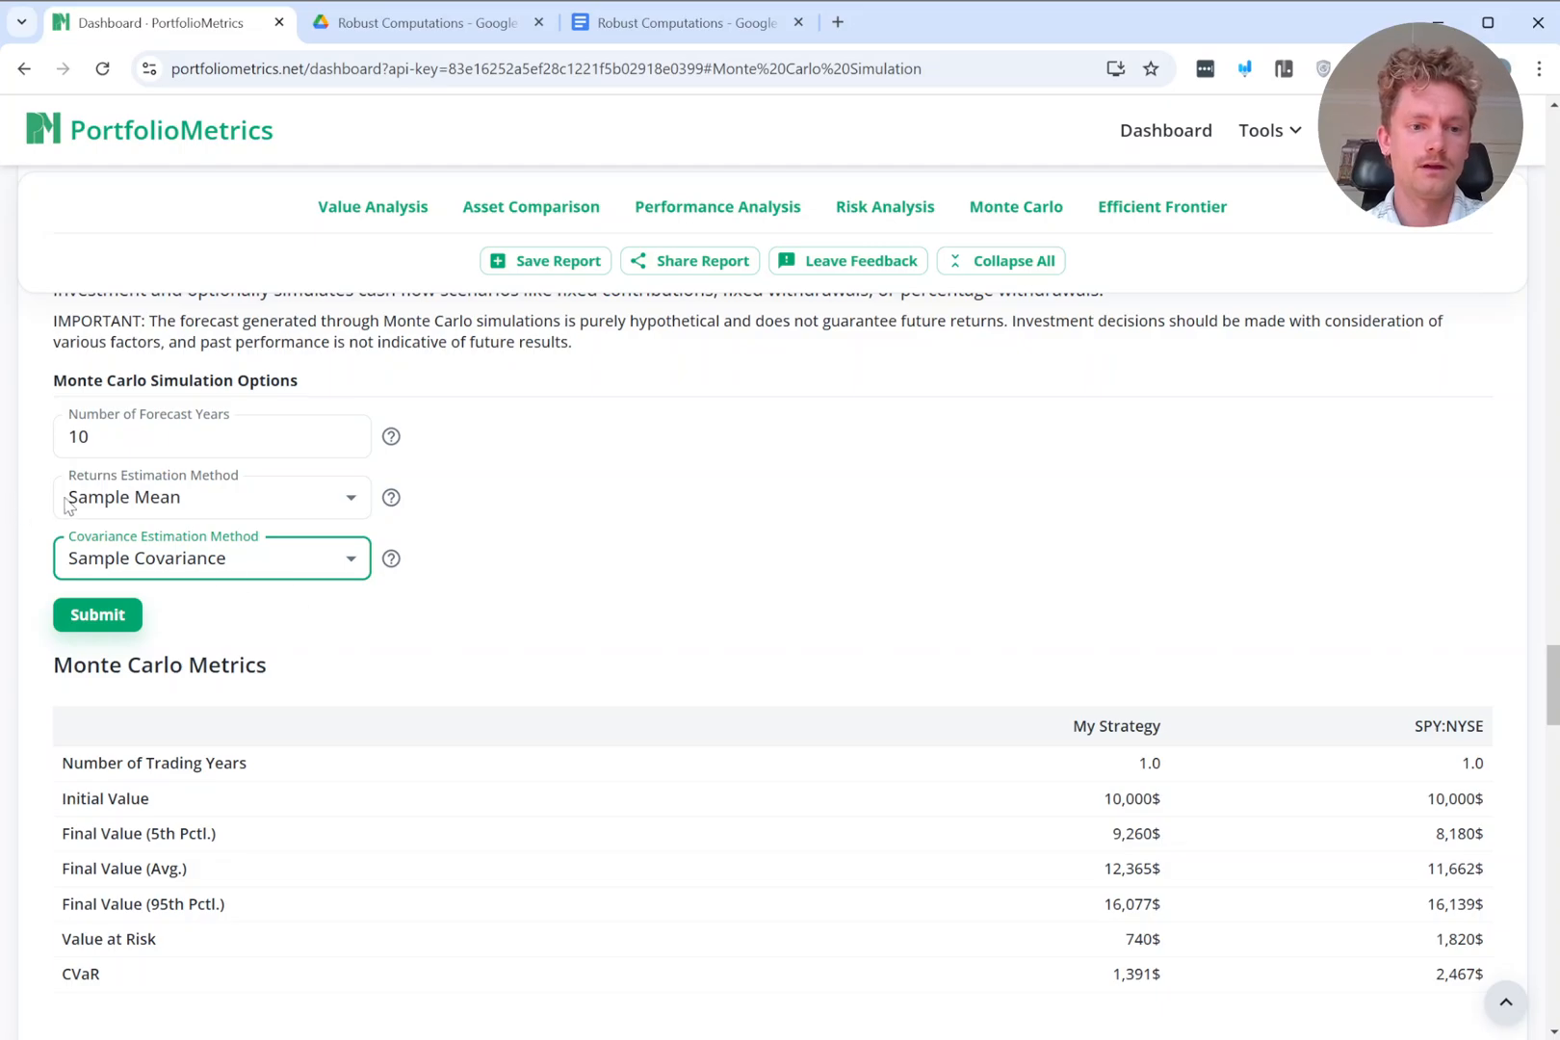
{"action": "left_click", "coordinate": [159, 508]}
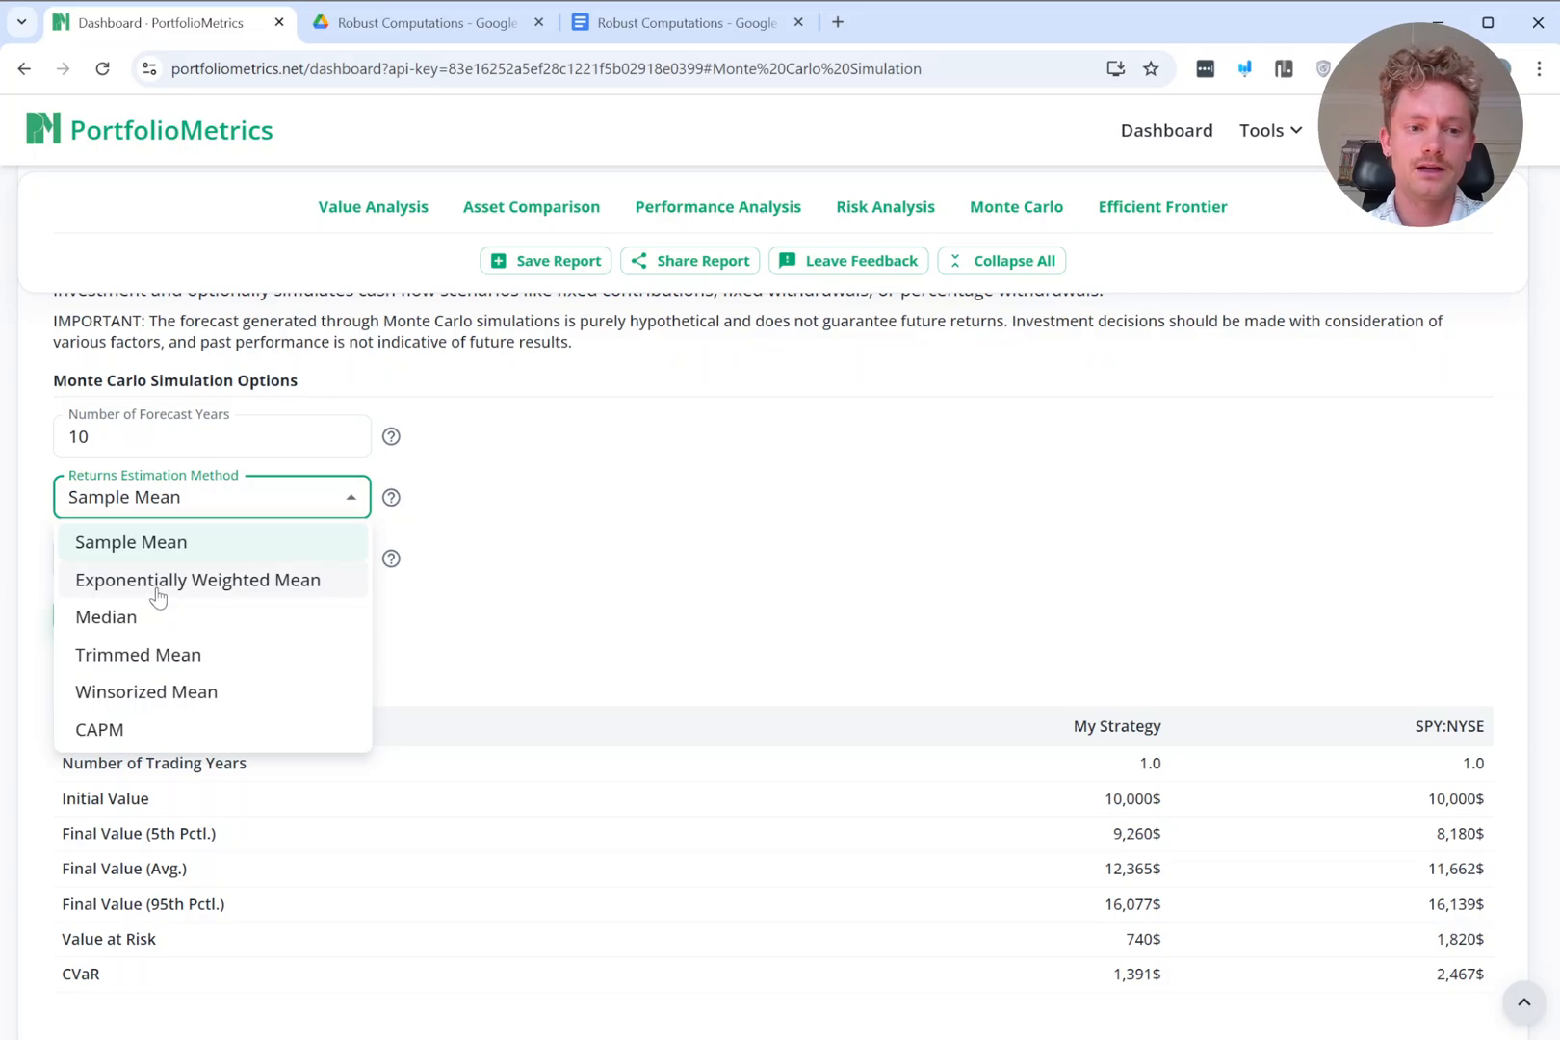
{"action": "left_click", "coordinate": [158, 586]}
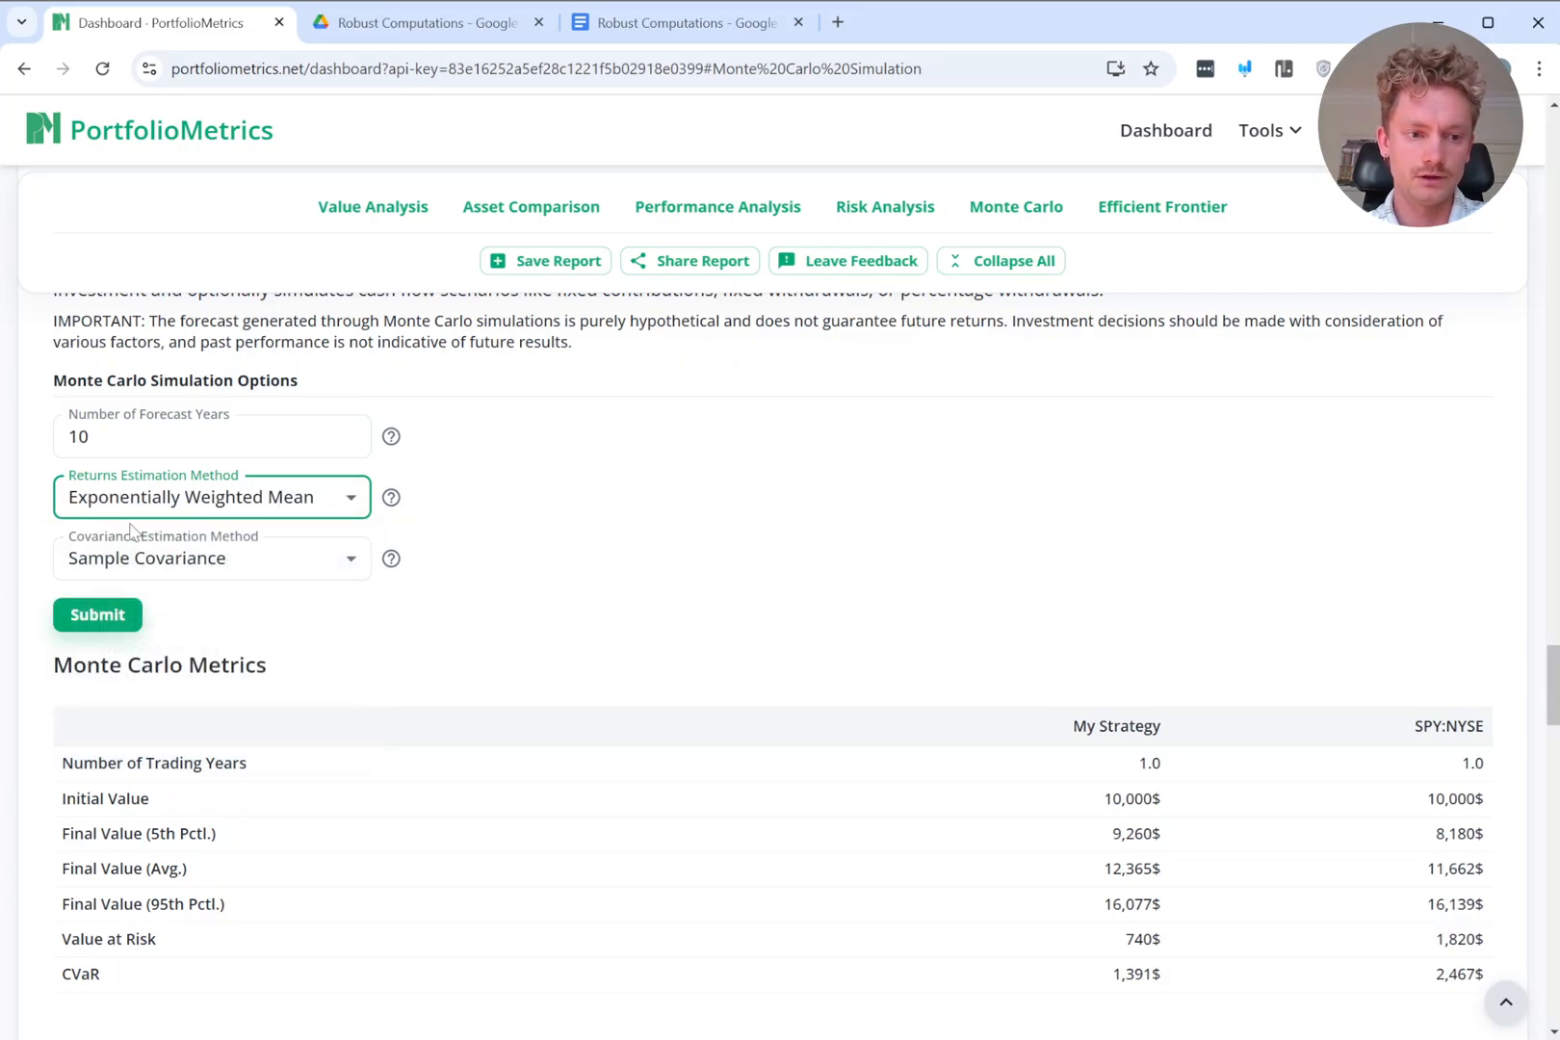
{"action": "left_click", "coordinate": [138, 571]}
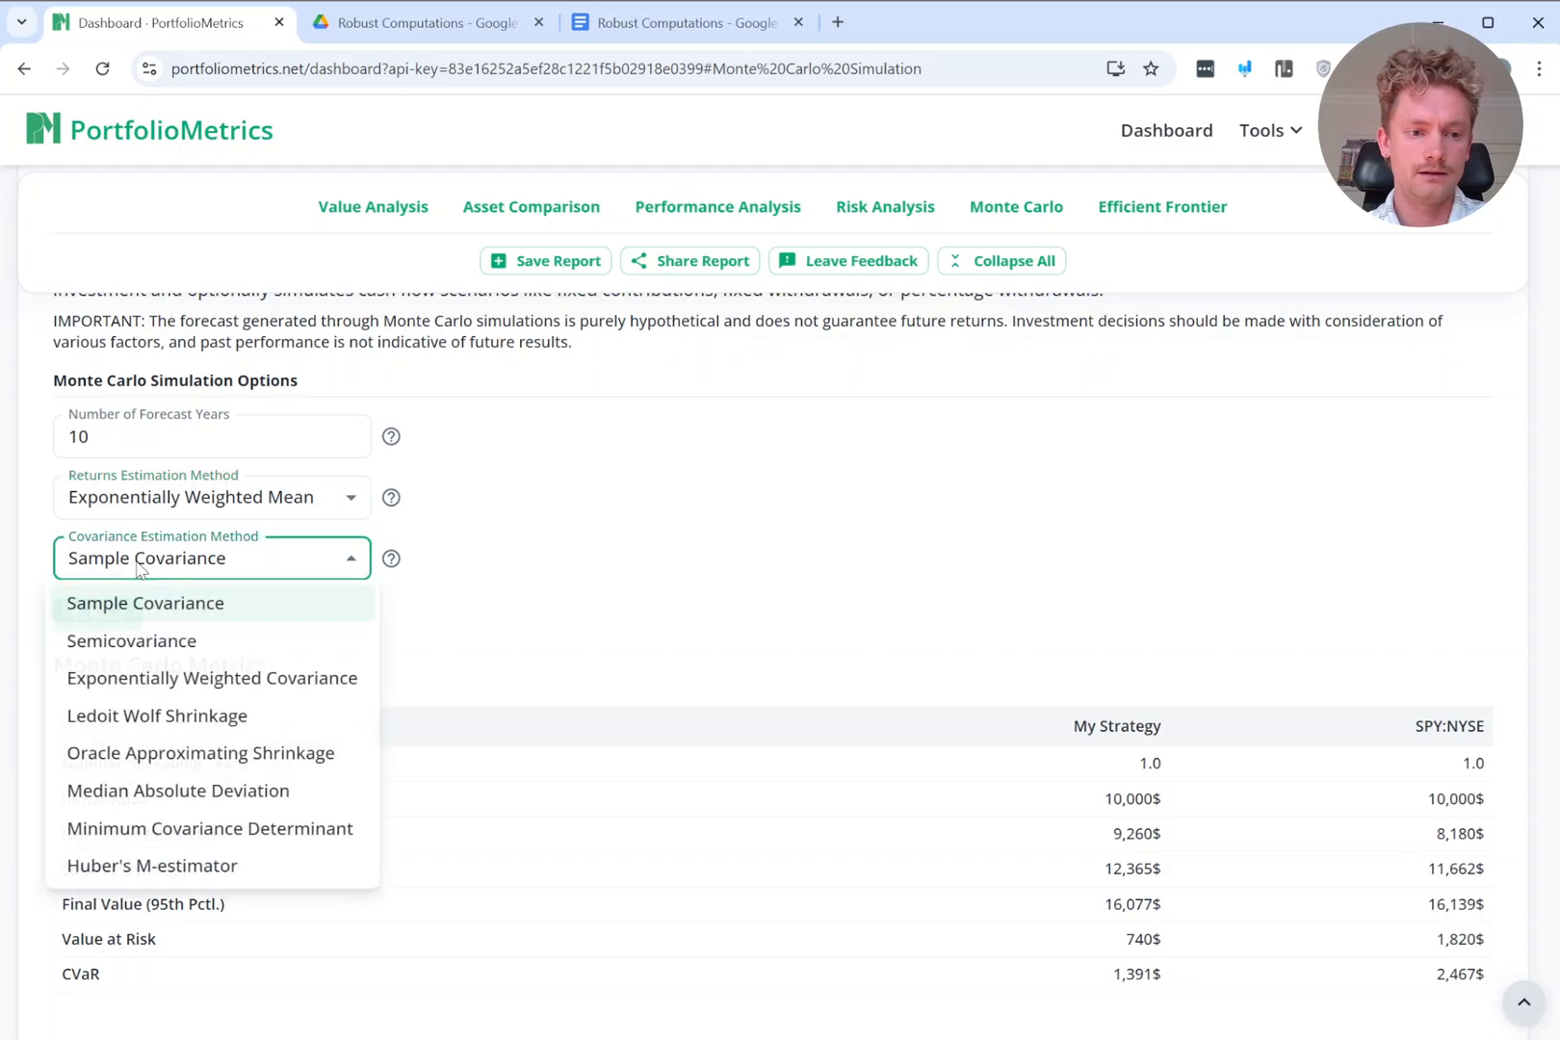
{"action": "left_click", "coordinate": [145, 685]}
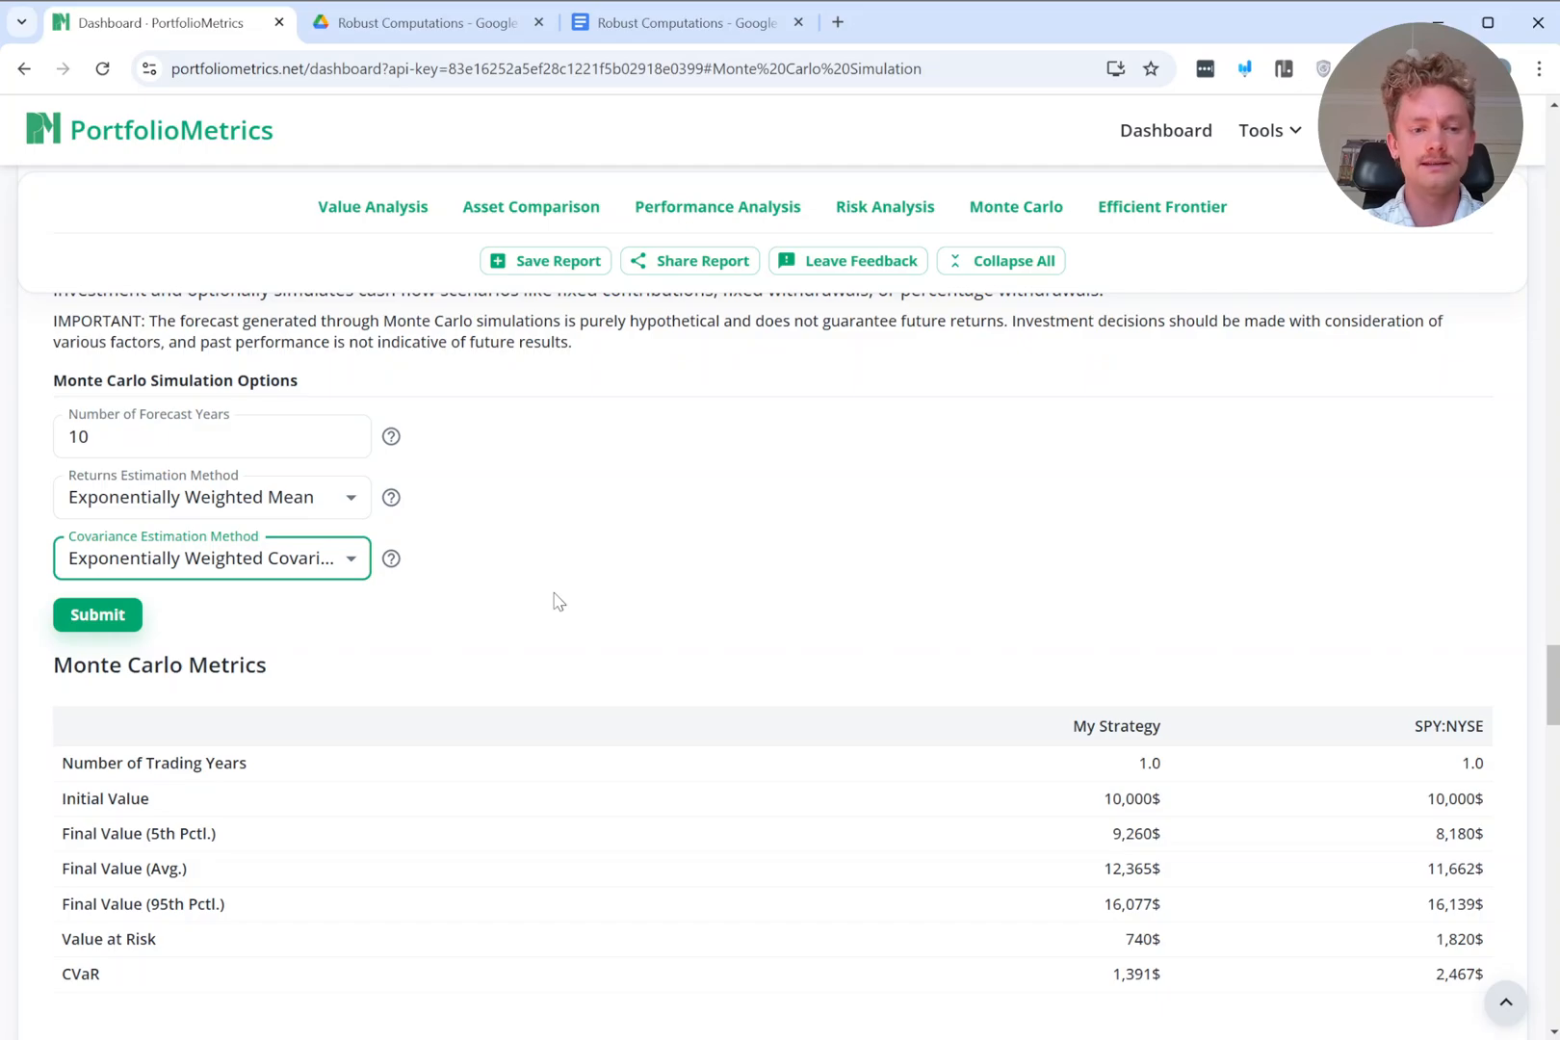
{"action": "left_click", "coordinate": [106, 621]}
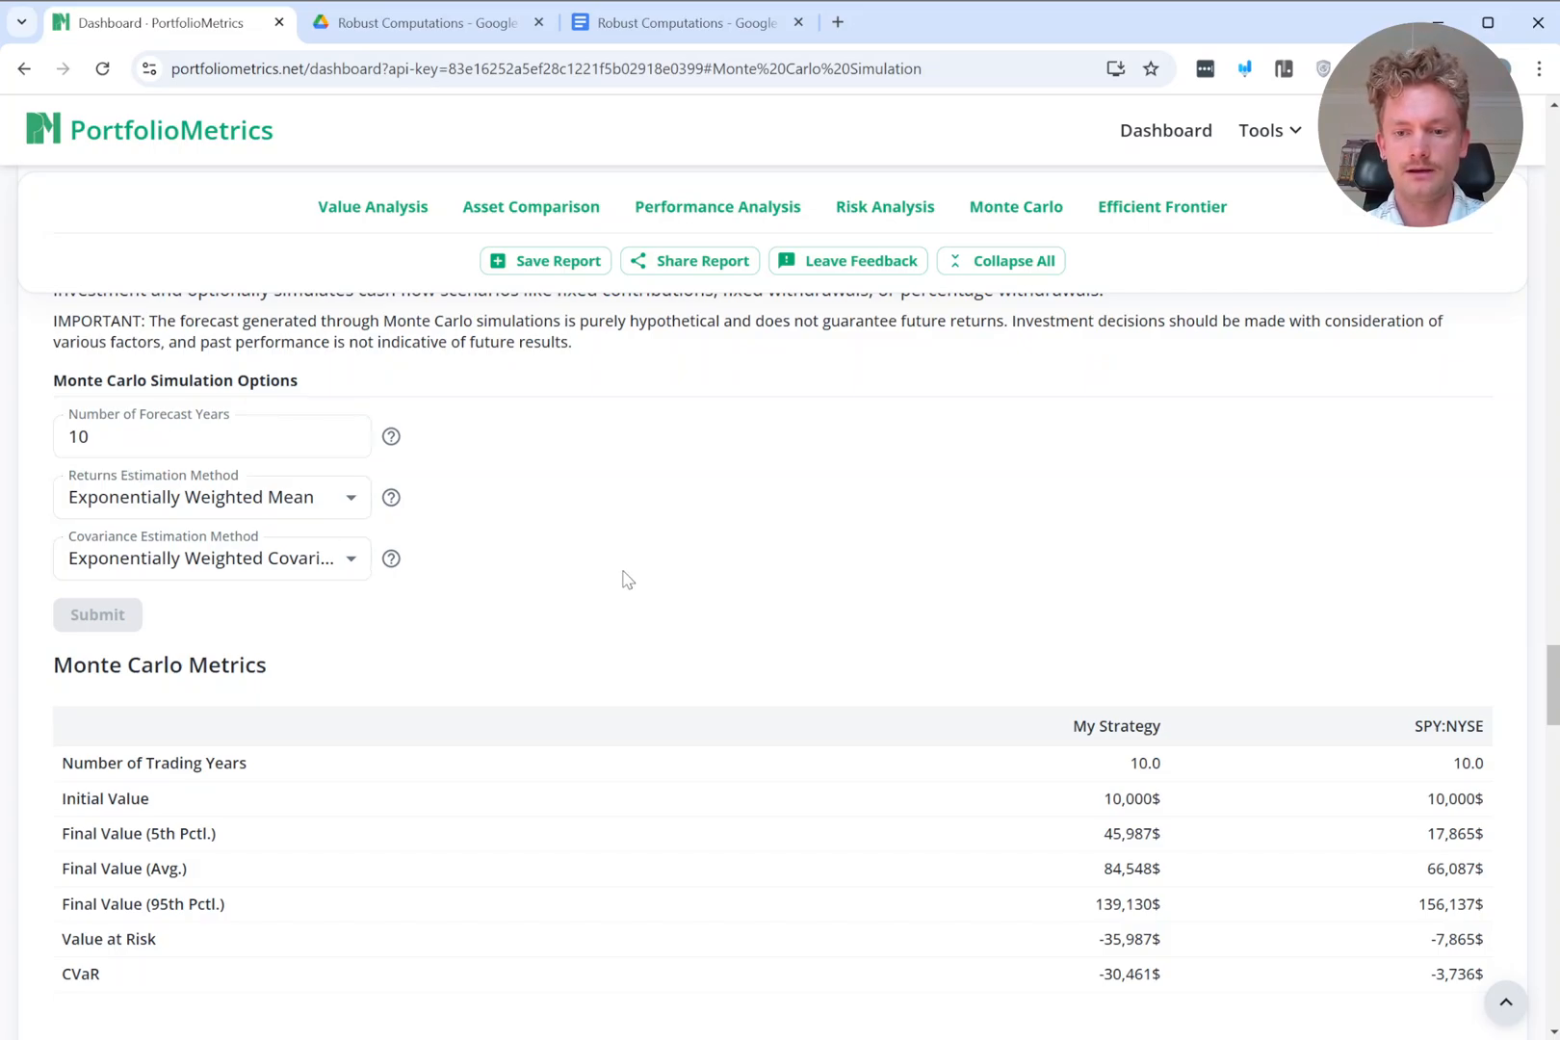
{"action": "scroll", "coordinate": [627, 579], "scroll_direction": "down", "scroll_amount": 2}
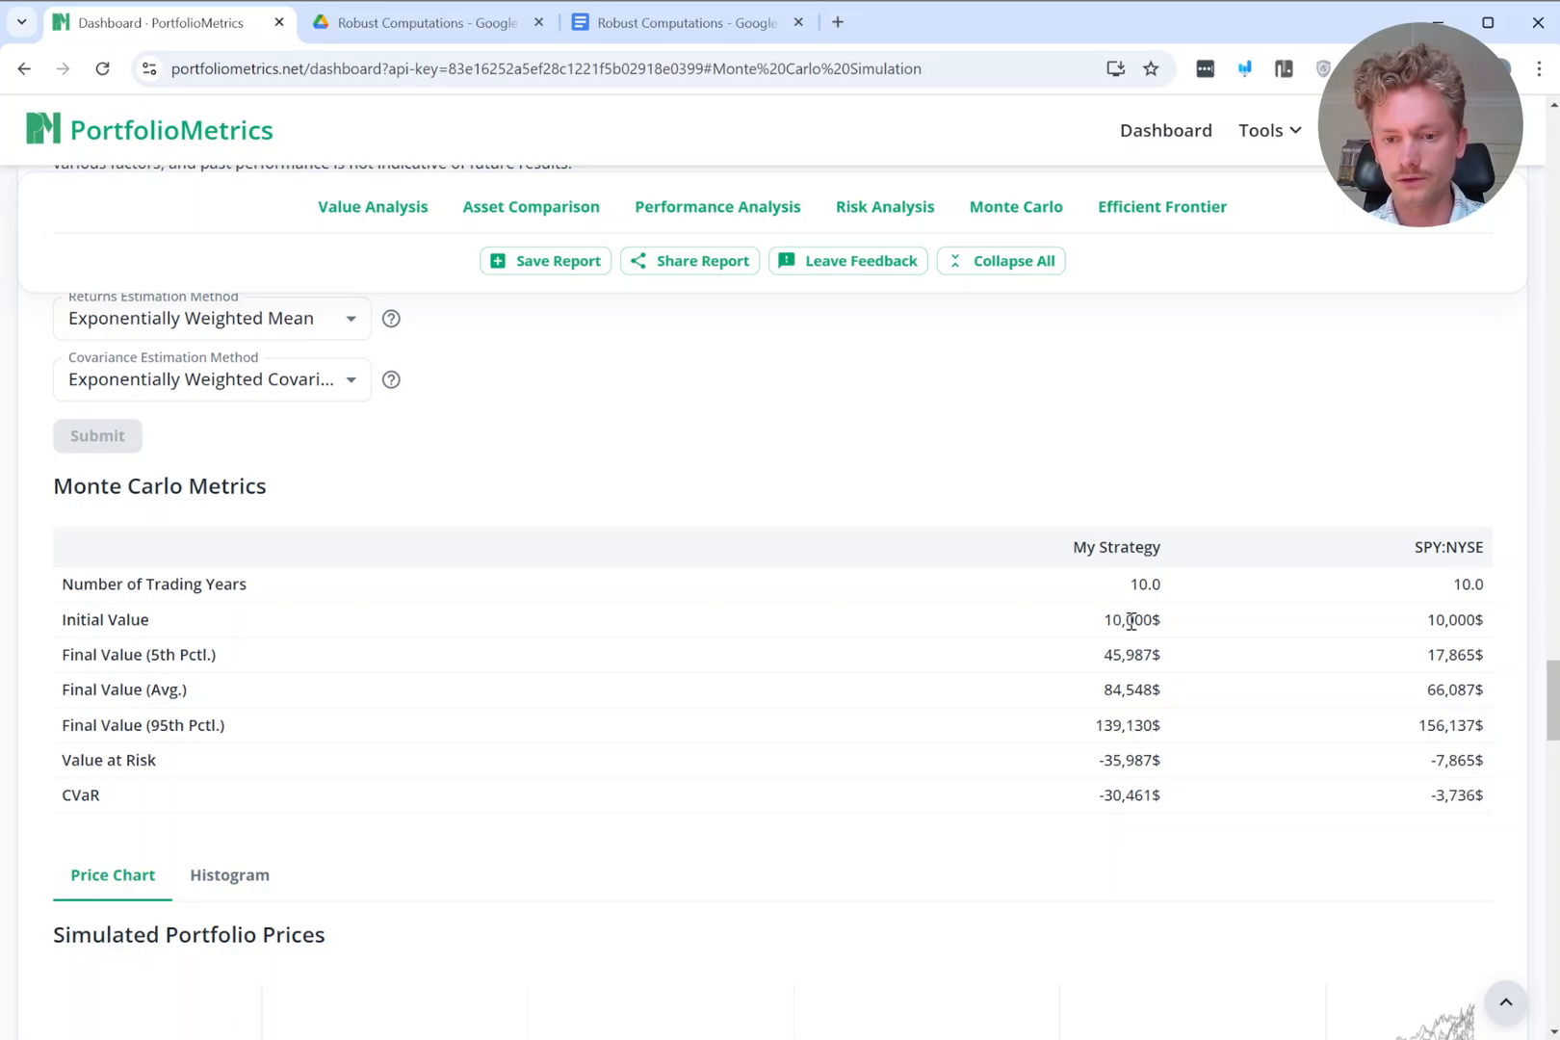
{"action": "scroll", "coordinate": [1132, 621], "scroll_direction": "down", "scroll_amount": 1}
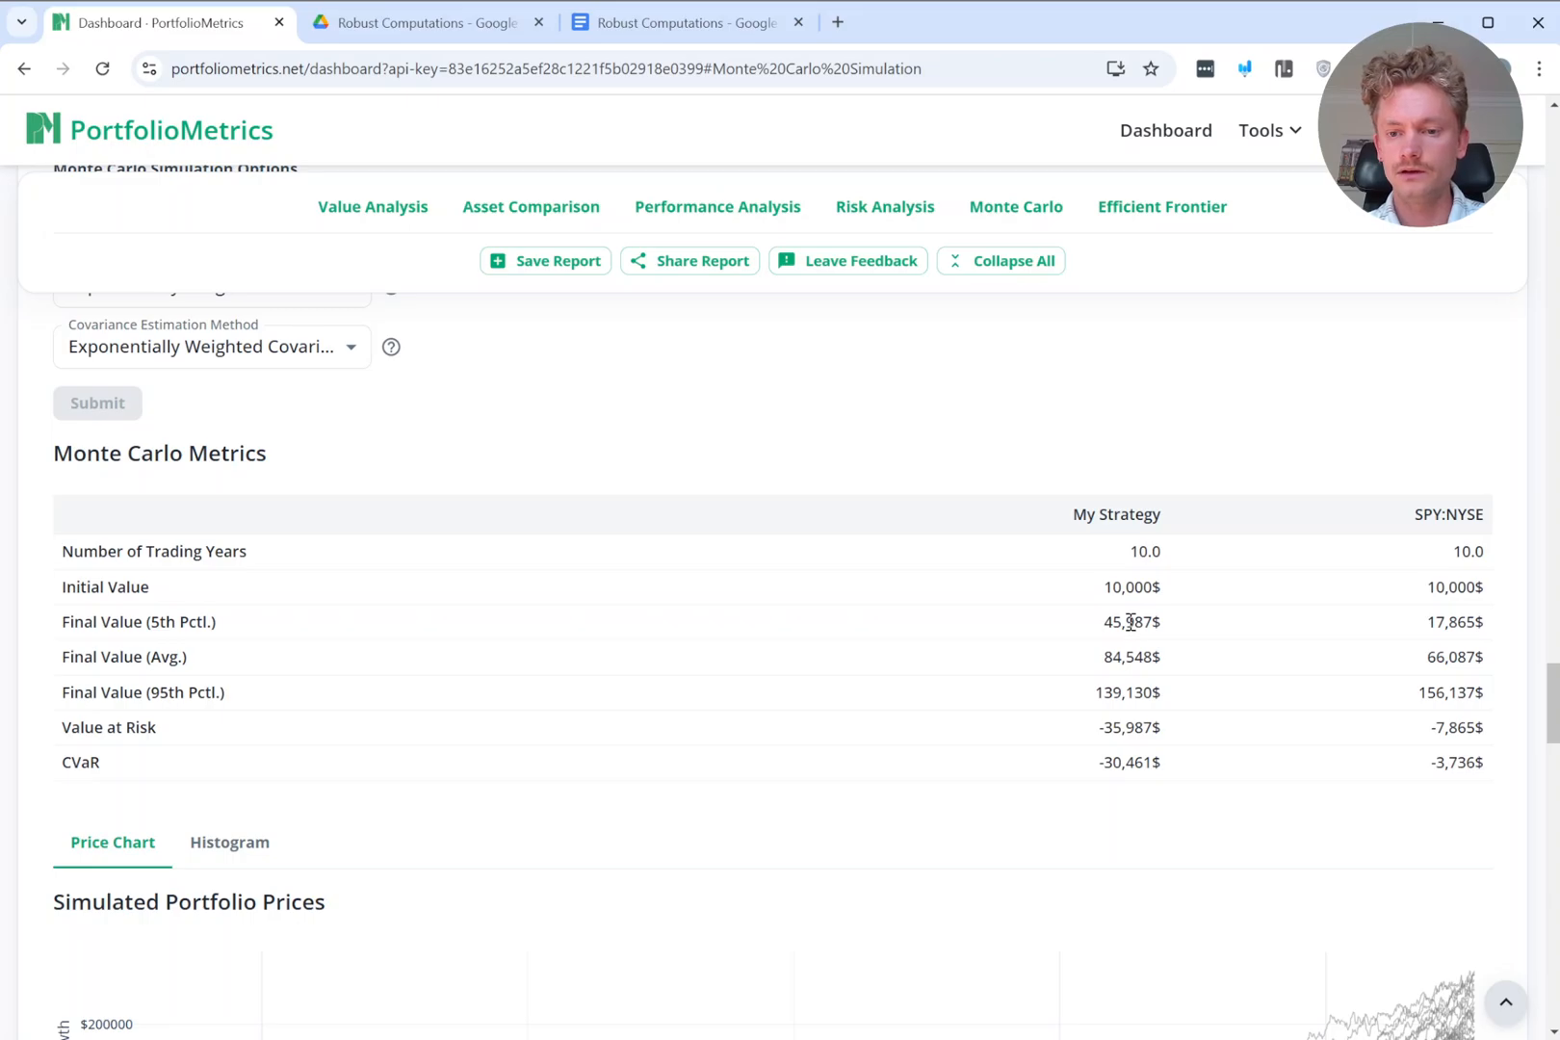
{"action": "scroll", "coordinate": [1129, 621], "scroll_direction": "down", "scroll_amount": 3}
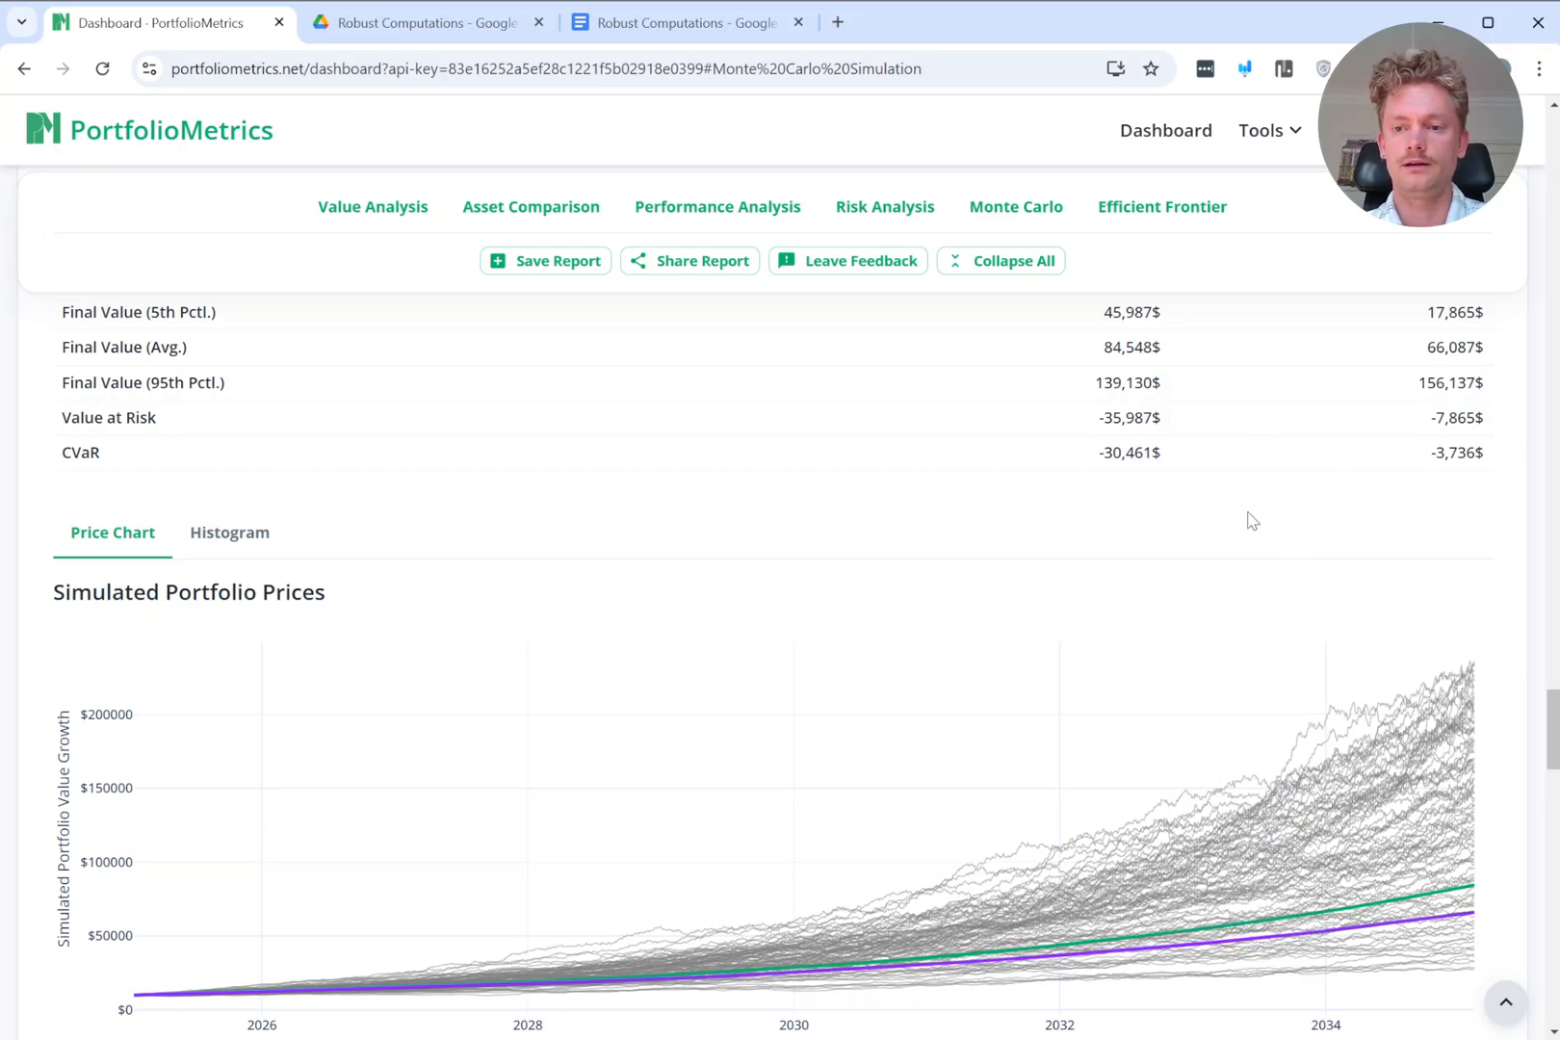
{"action": "scroll", "coordinate": [1251, 520], "scroll_direction": "up", "scroll_amount": 2}
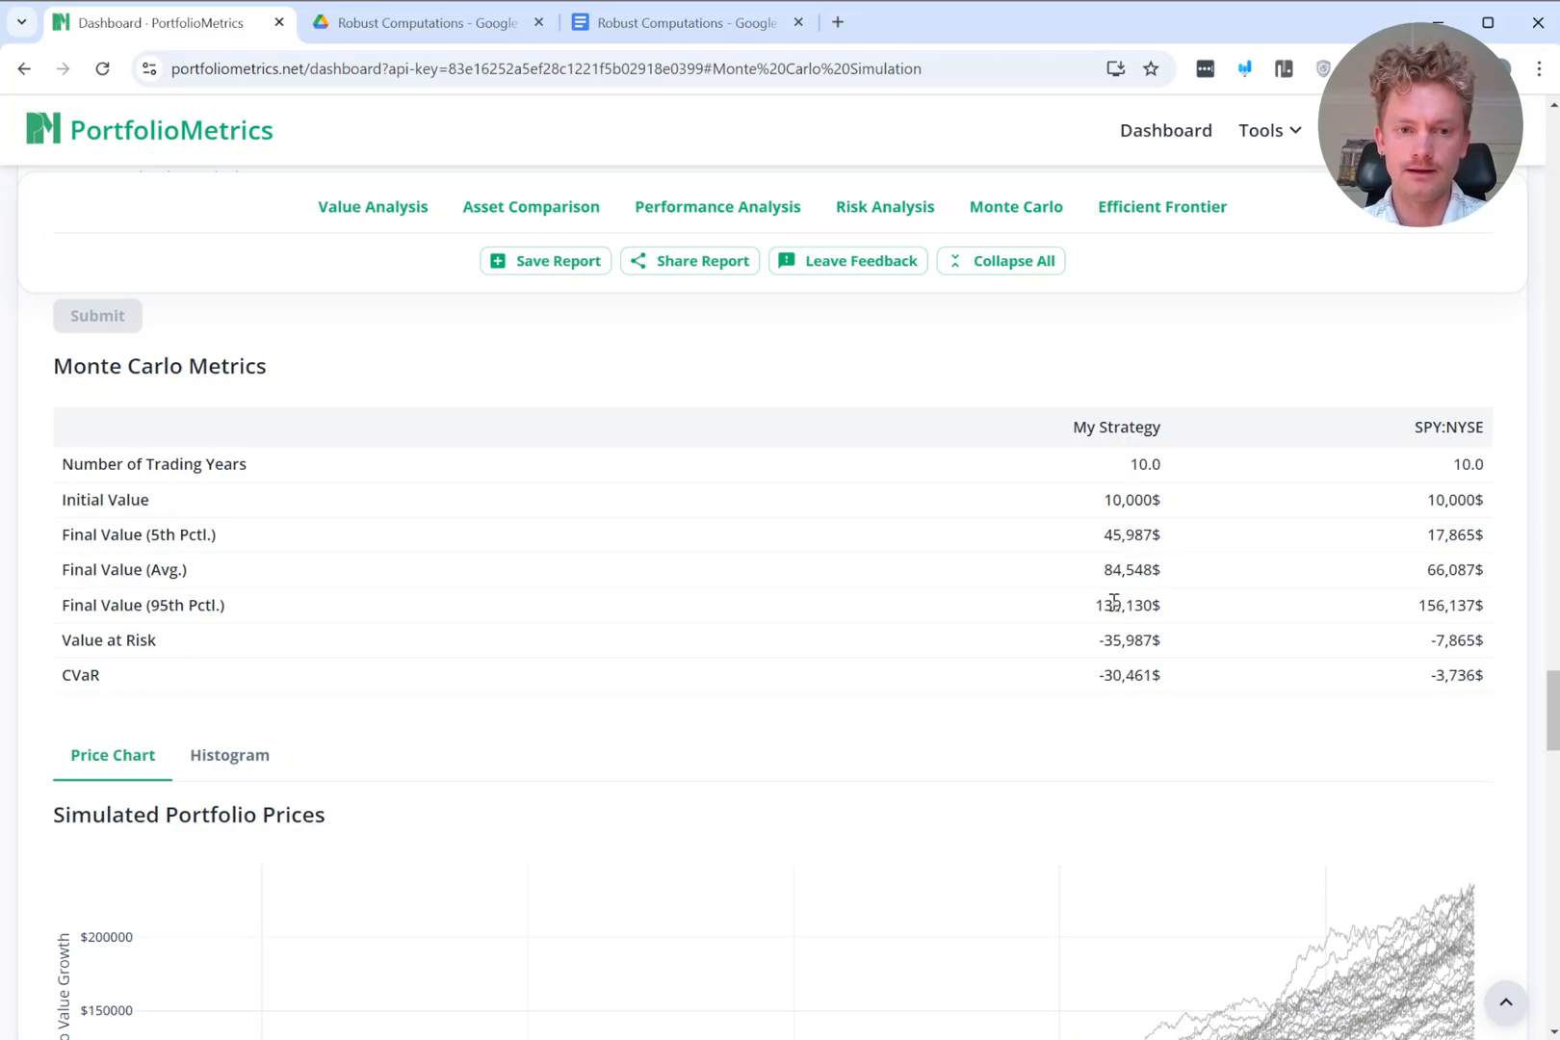
Rerun the Monte Carlo simulation with Median as the returns estimation method and Median Absolute Deviation as the covariance estimation method.
{"action": "scroll", "coordinate": [1115, 602], "scroll_direction": "up", "scroll_amount": 3}
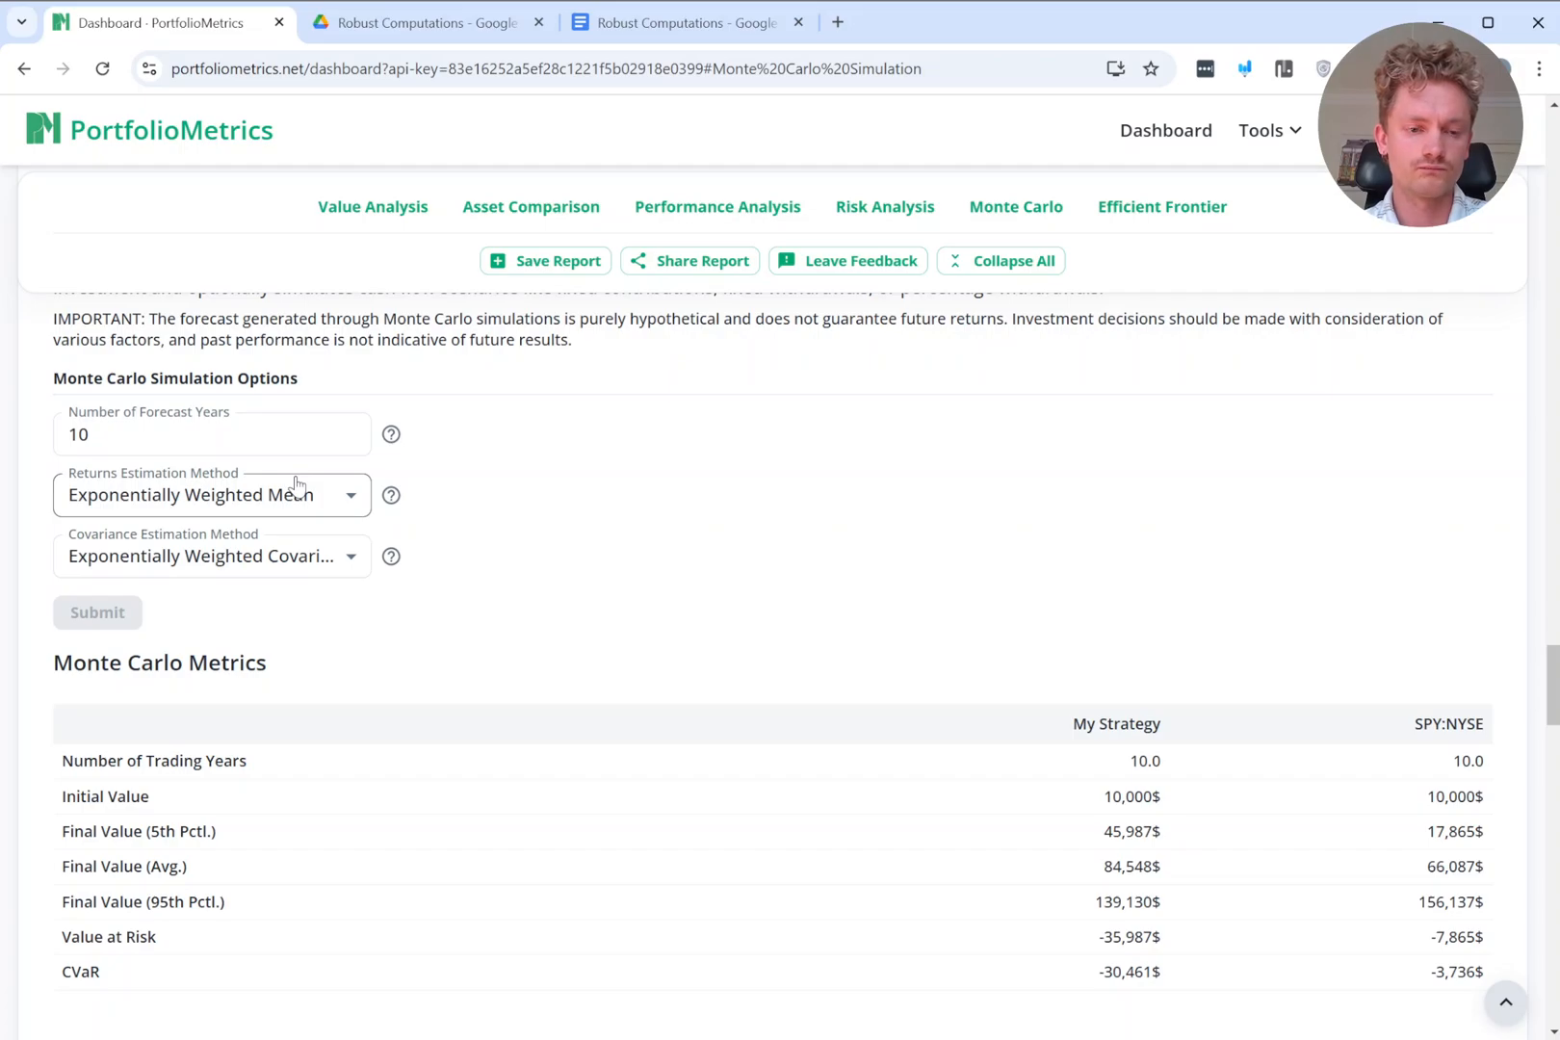
{"action": "left_click", "coordinate": [281, 503]}
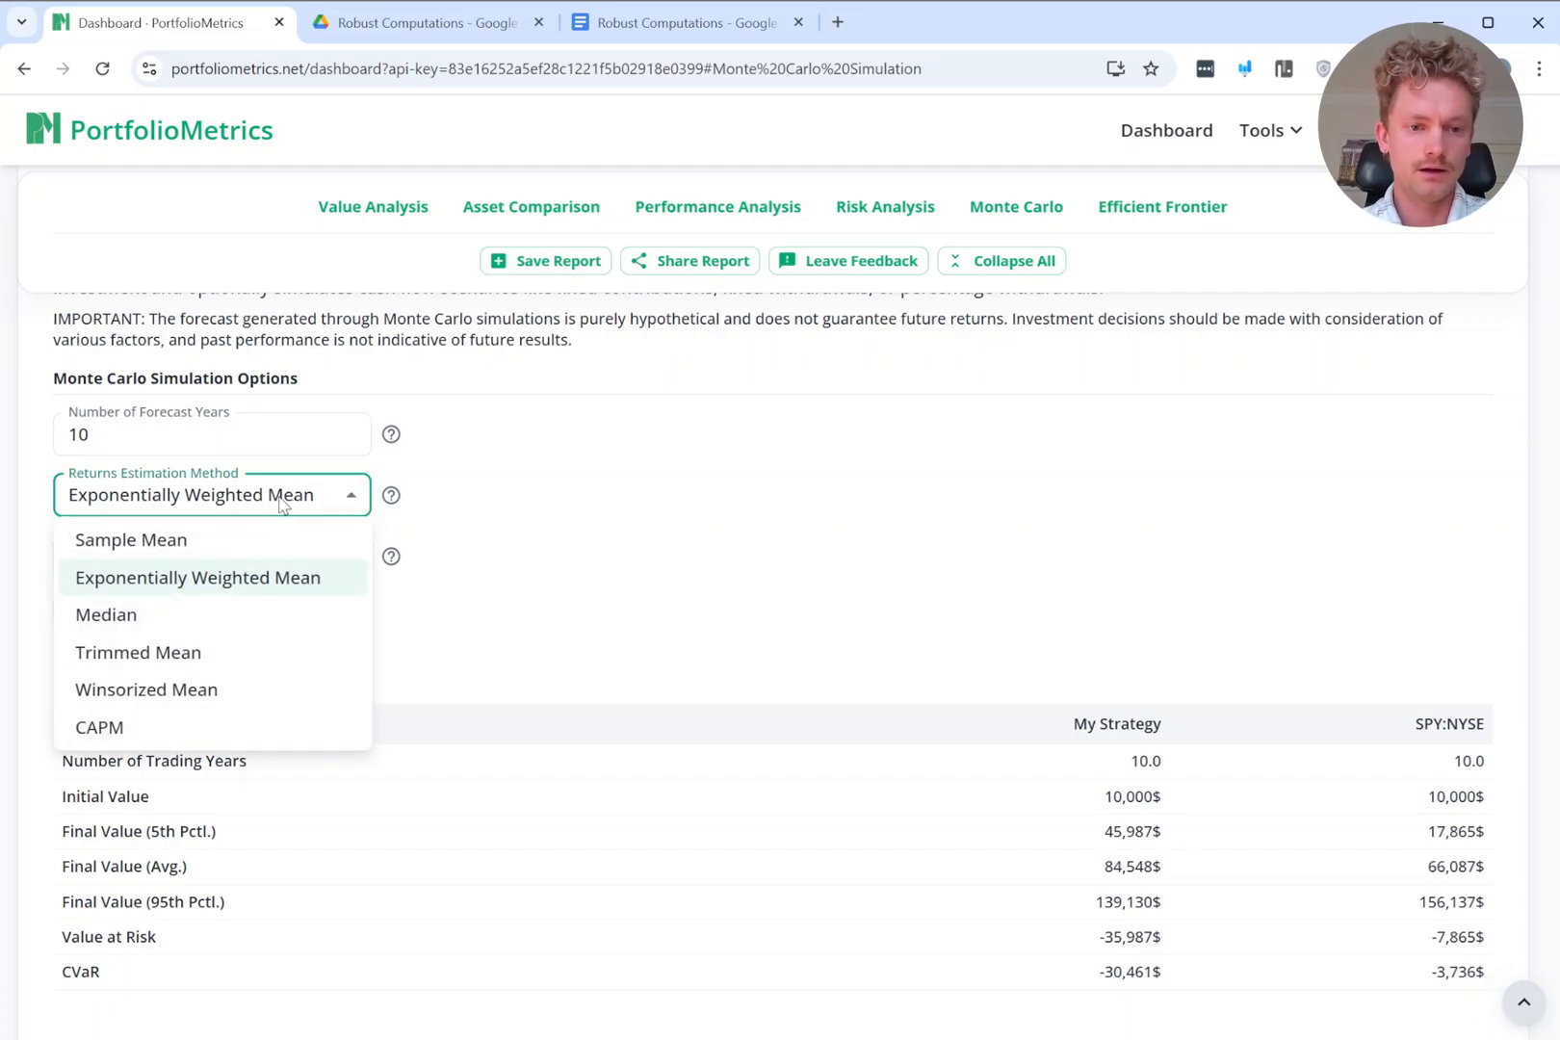
{"action": "left_click", "coordinate": [112, 626]}
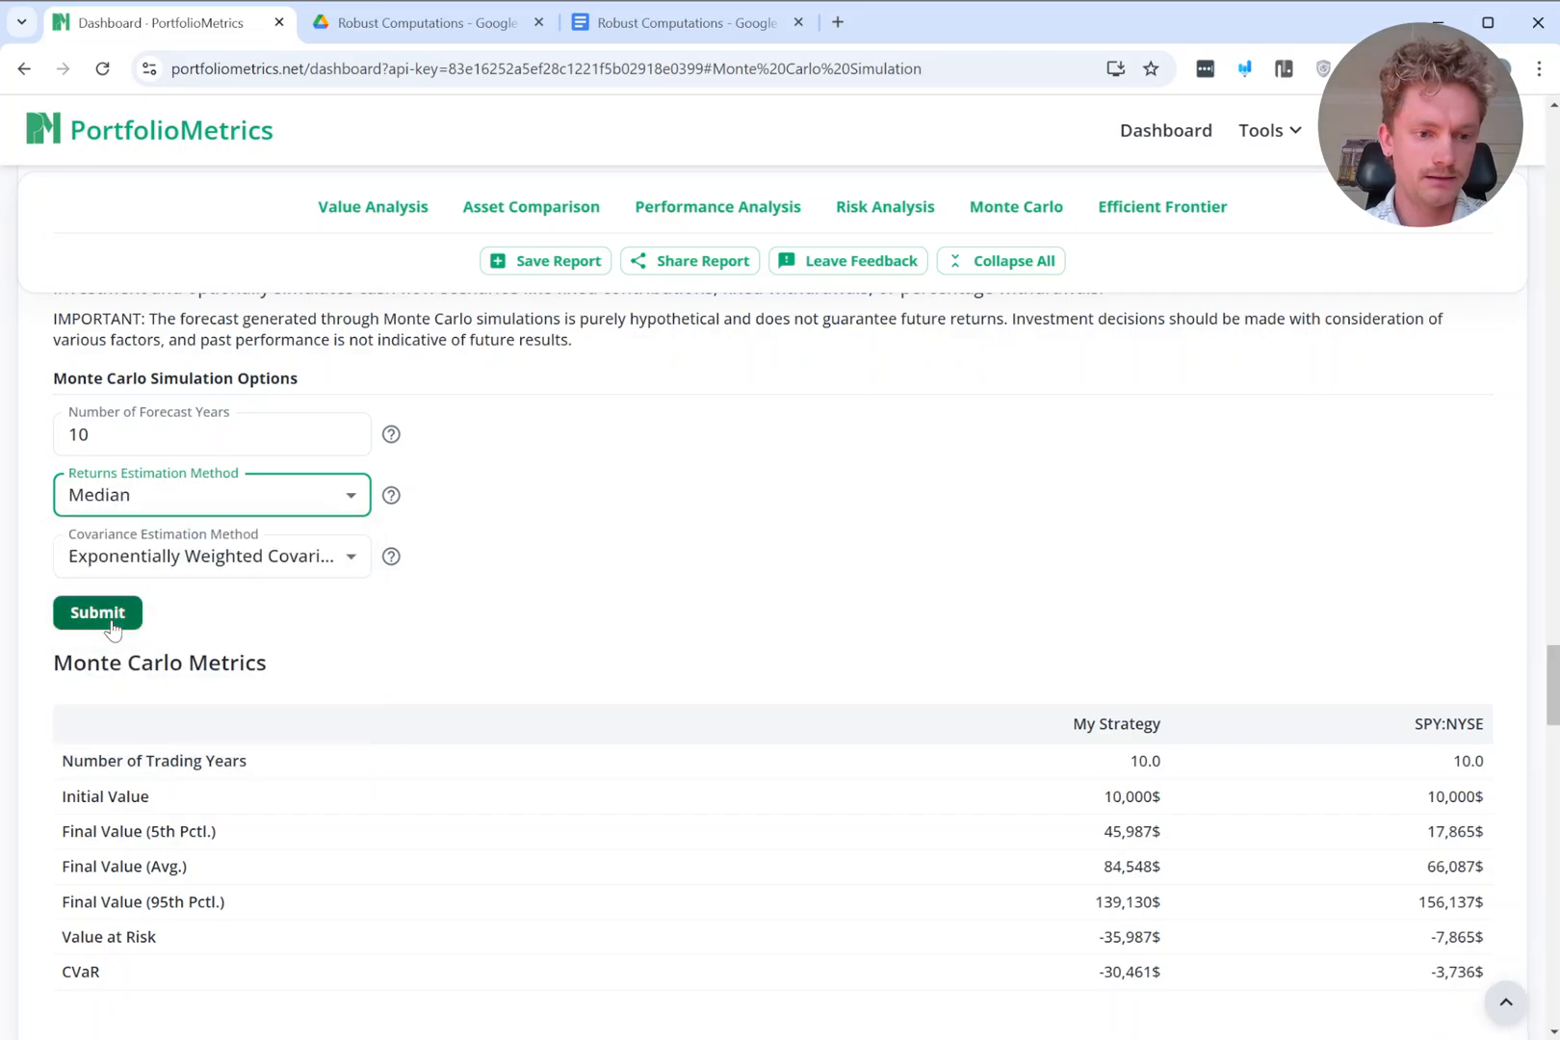
{"action": "left_click", "coordinate": [132, 573]}
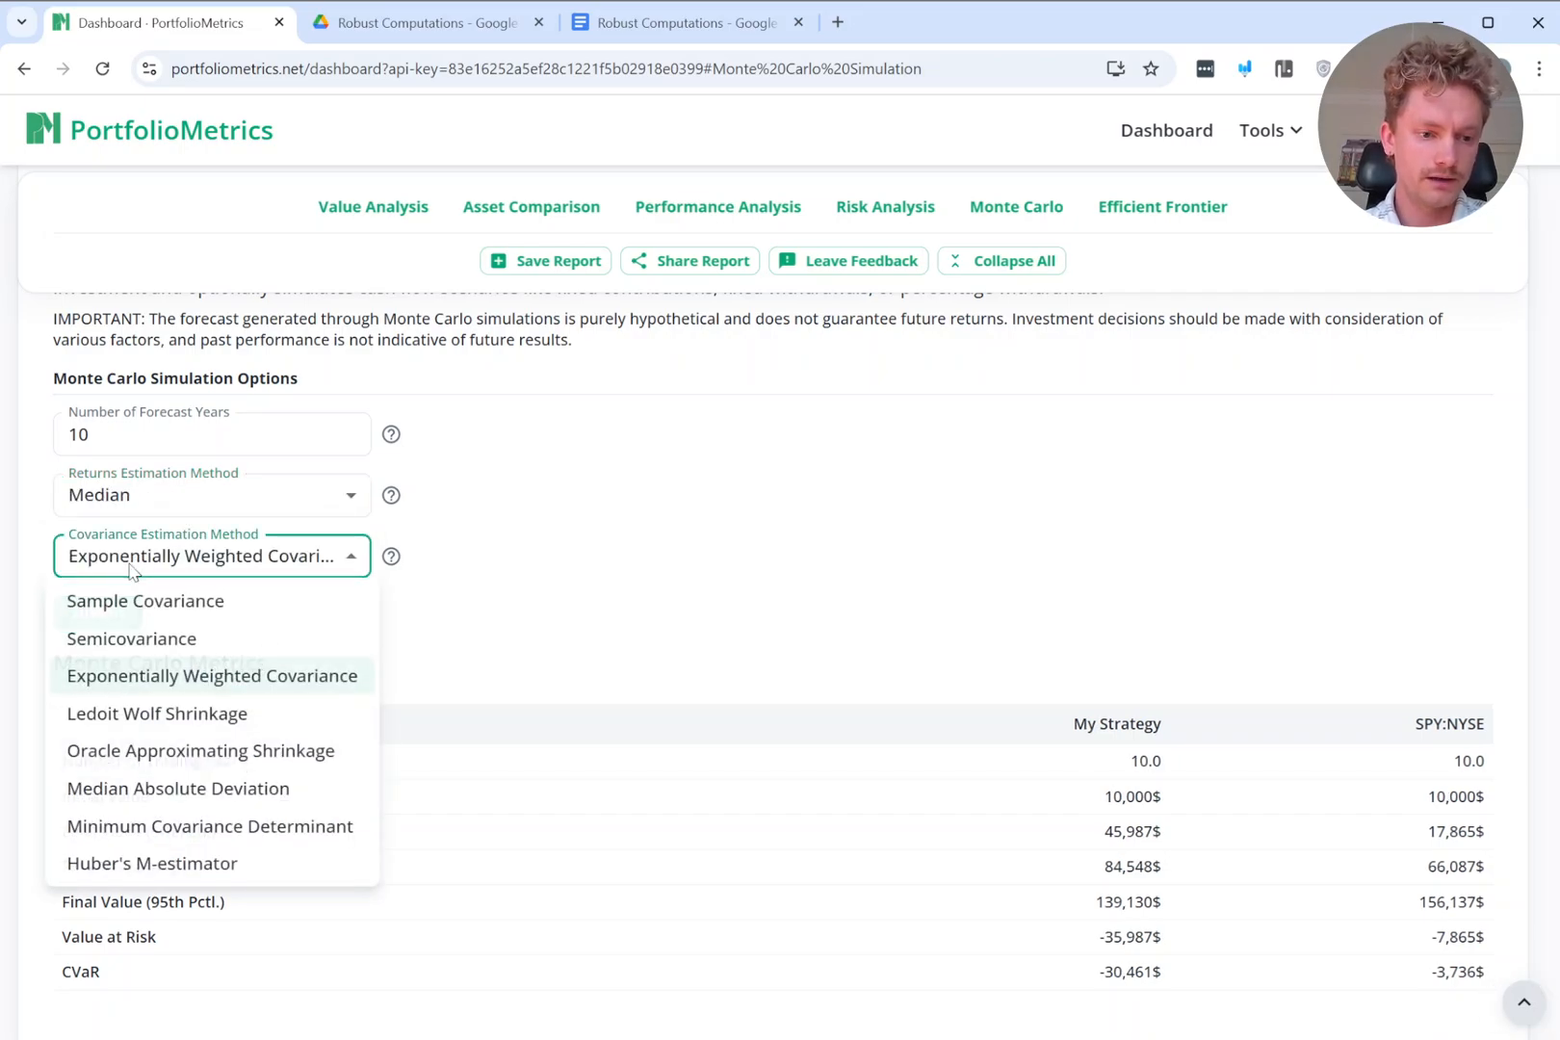
{"action": "left_click", "coordinate": [128, 798]}
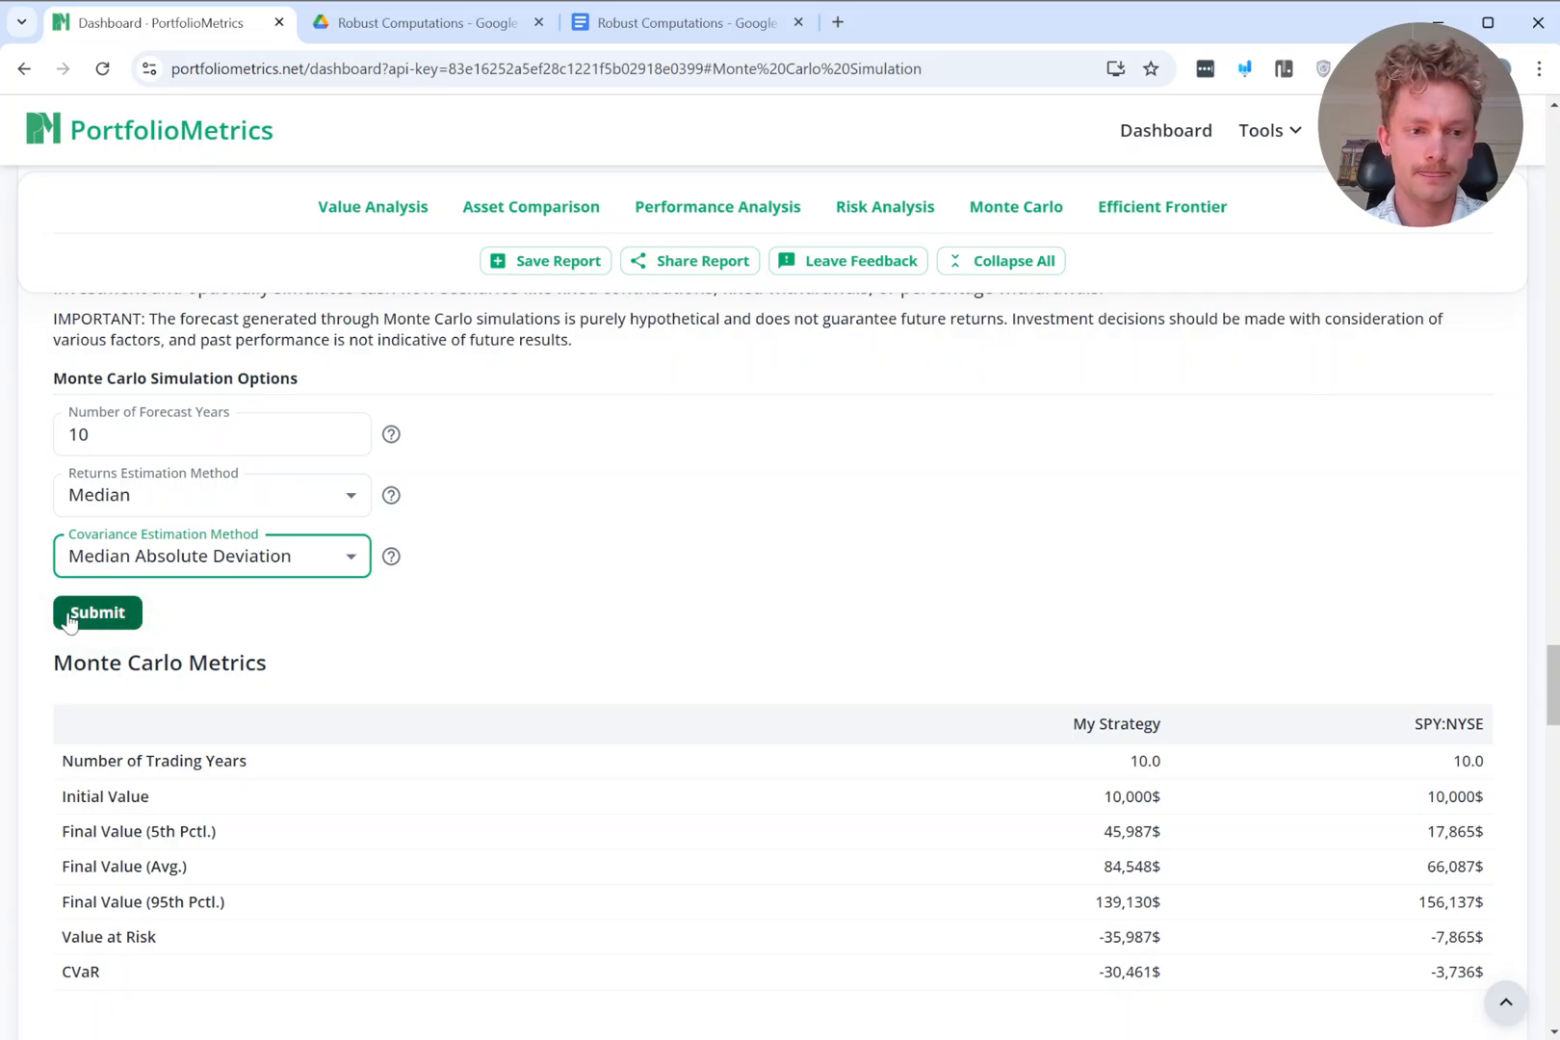
{"action": "left_click", "coordinate": [71, 616]}
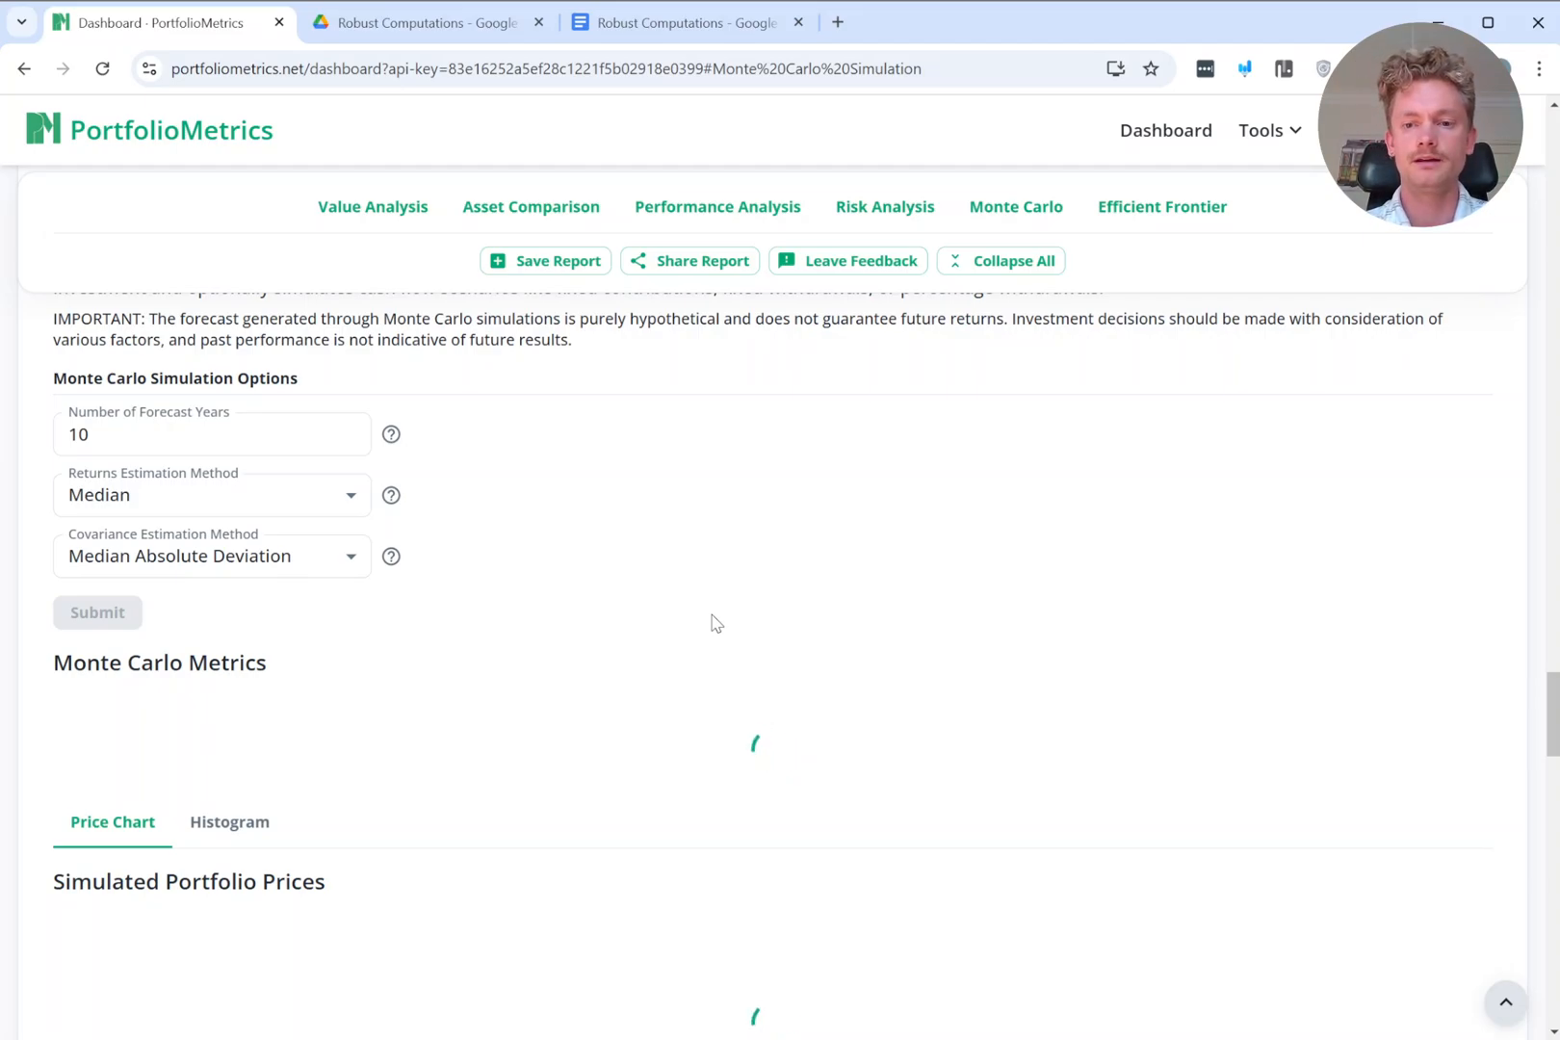
Examine the simulated portfolio price chart and the Monte Carlo metrics, comparing My Strategy with the SPY:NYSE benchmark.
{"action": "scroll", "coordinate": [715, 623], "scroll_direction": "up", "scroll_amount": 3}
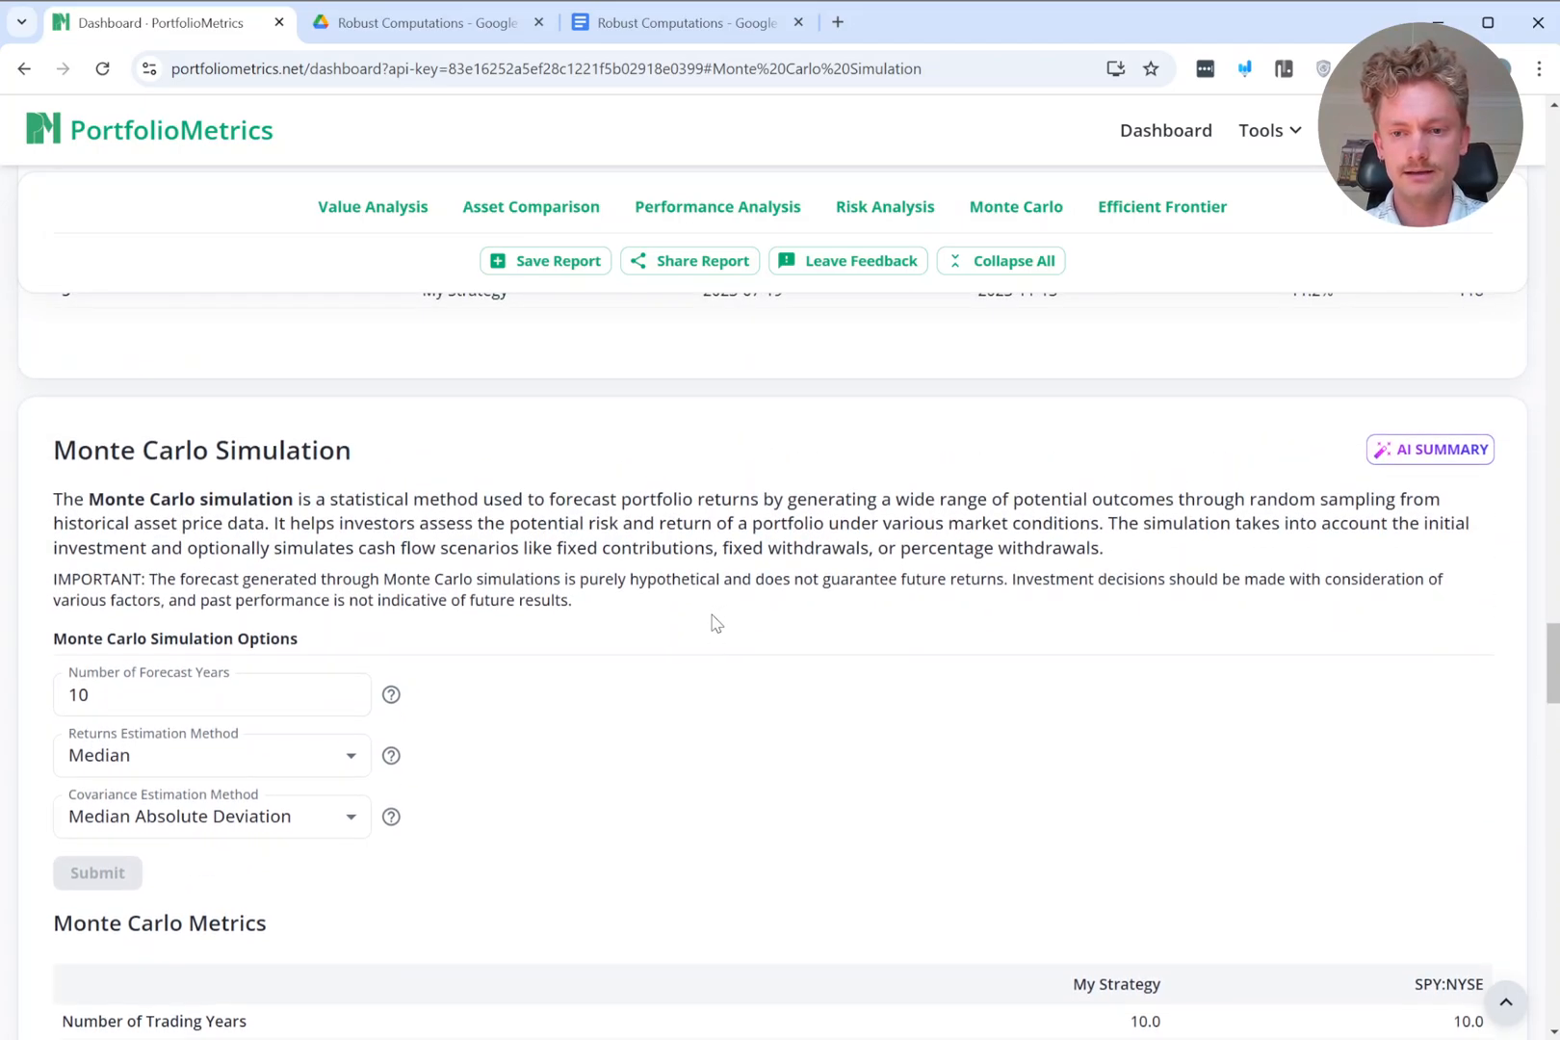
{"action": "scroll", "coordinate": [715, 623], "scroll_direction": "down", "scroll_amount": 1}
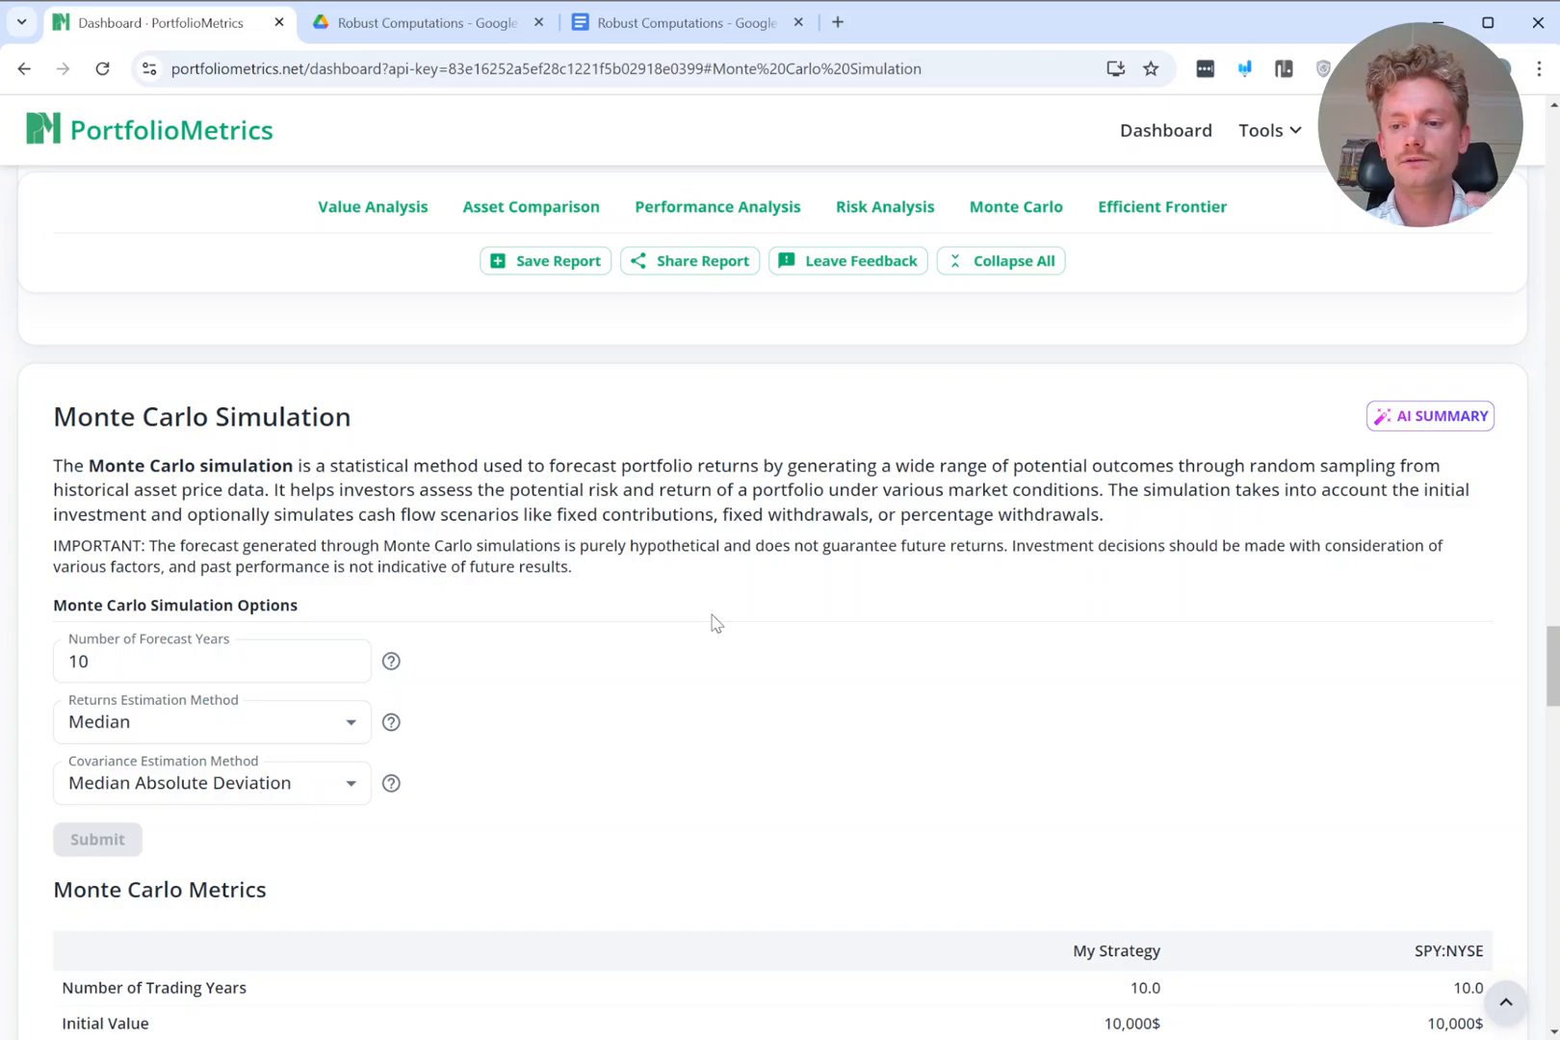
{"action": "scroll", "coordinate": [716, 623], "scroll_direction": "down", "scroll_amount": 10}
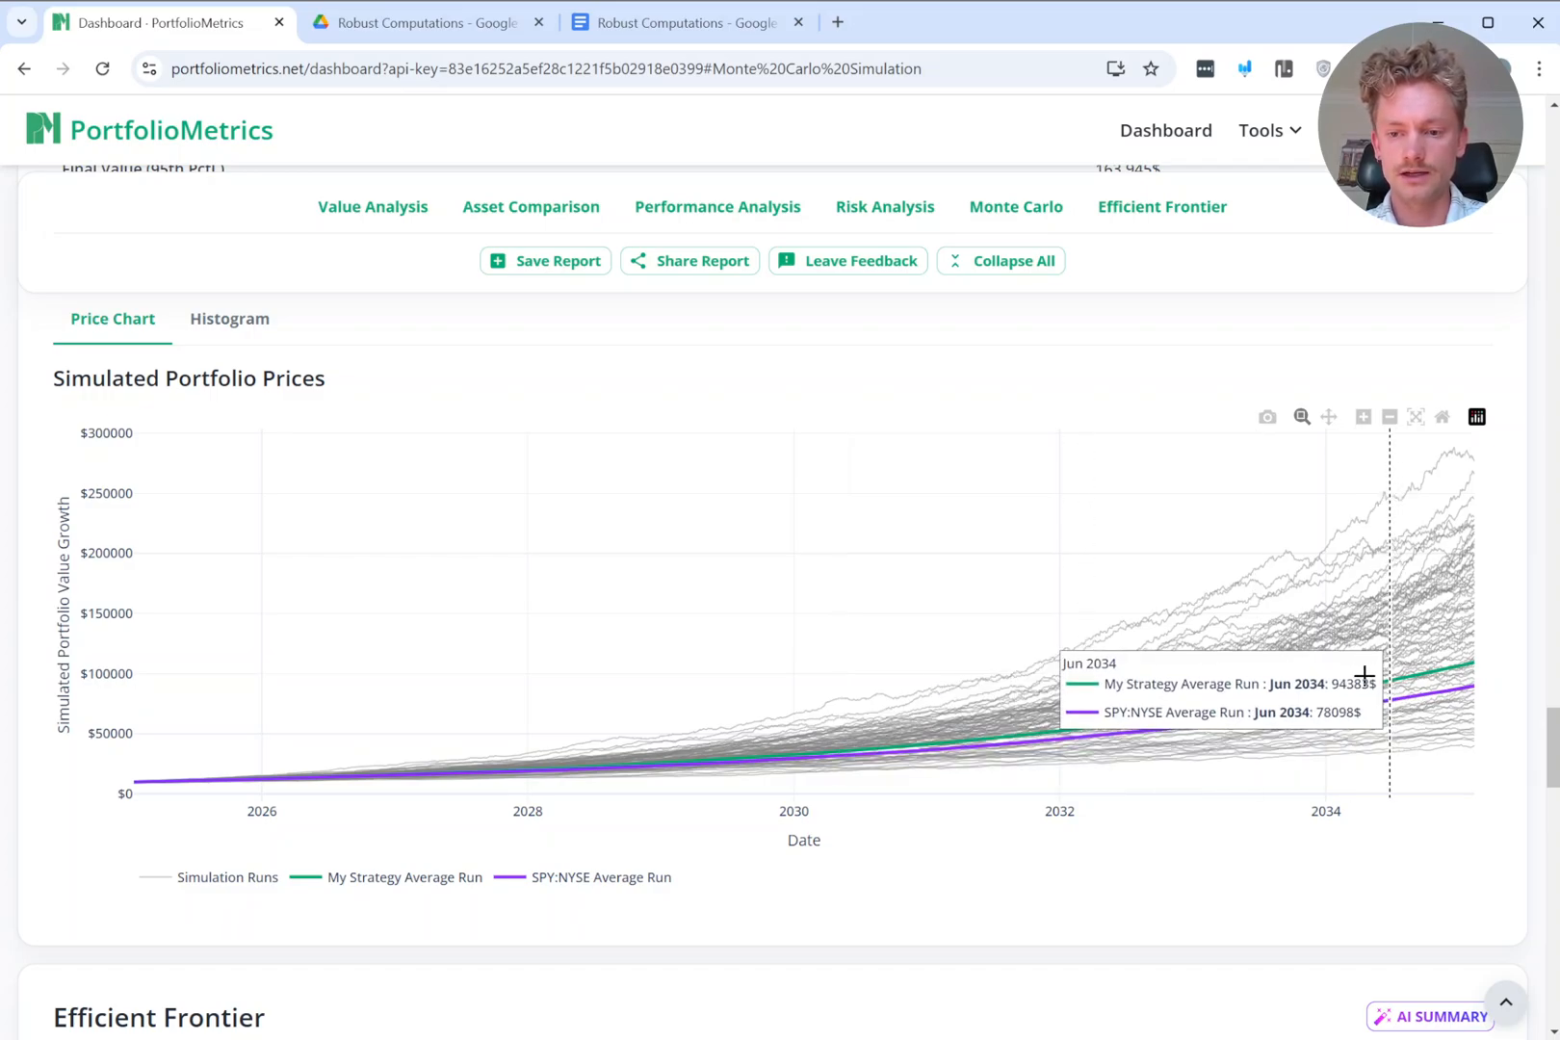
{"action": "scroll", "coordinate": [1354, 746], "scroll_direction": "up", "scroll_amount": 5}
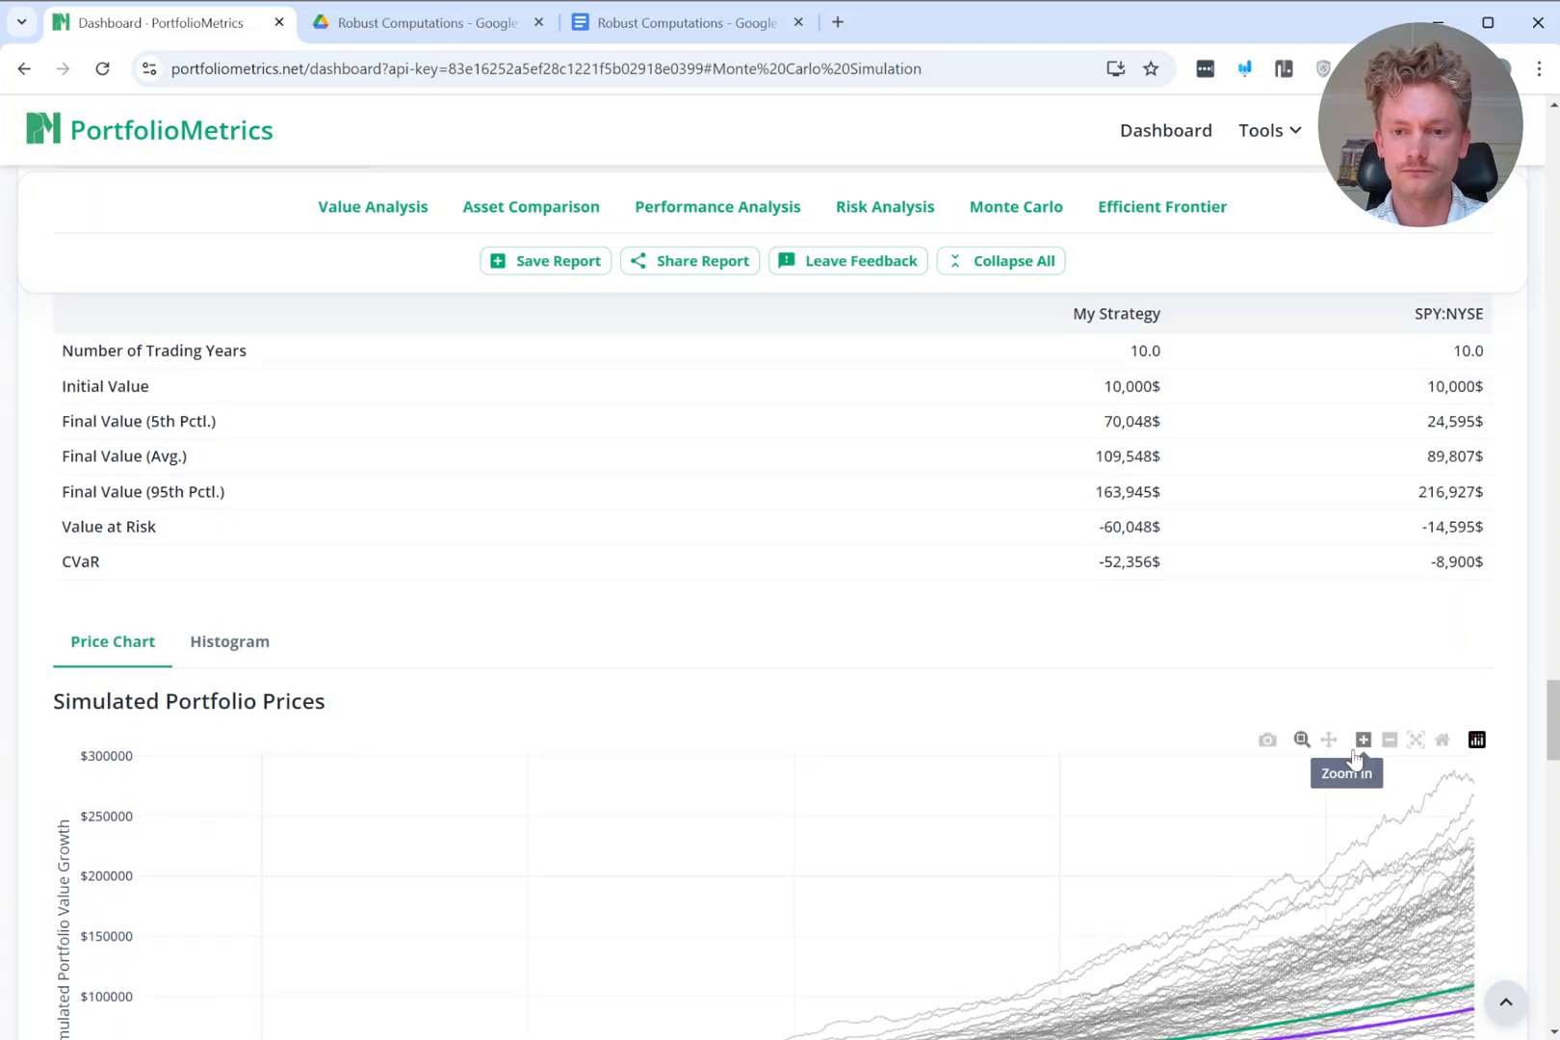
{"action": "scroll", "coordinate": [1354, 758], "scroll_direction": "up", "scroll_amount": 1}
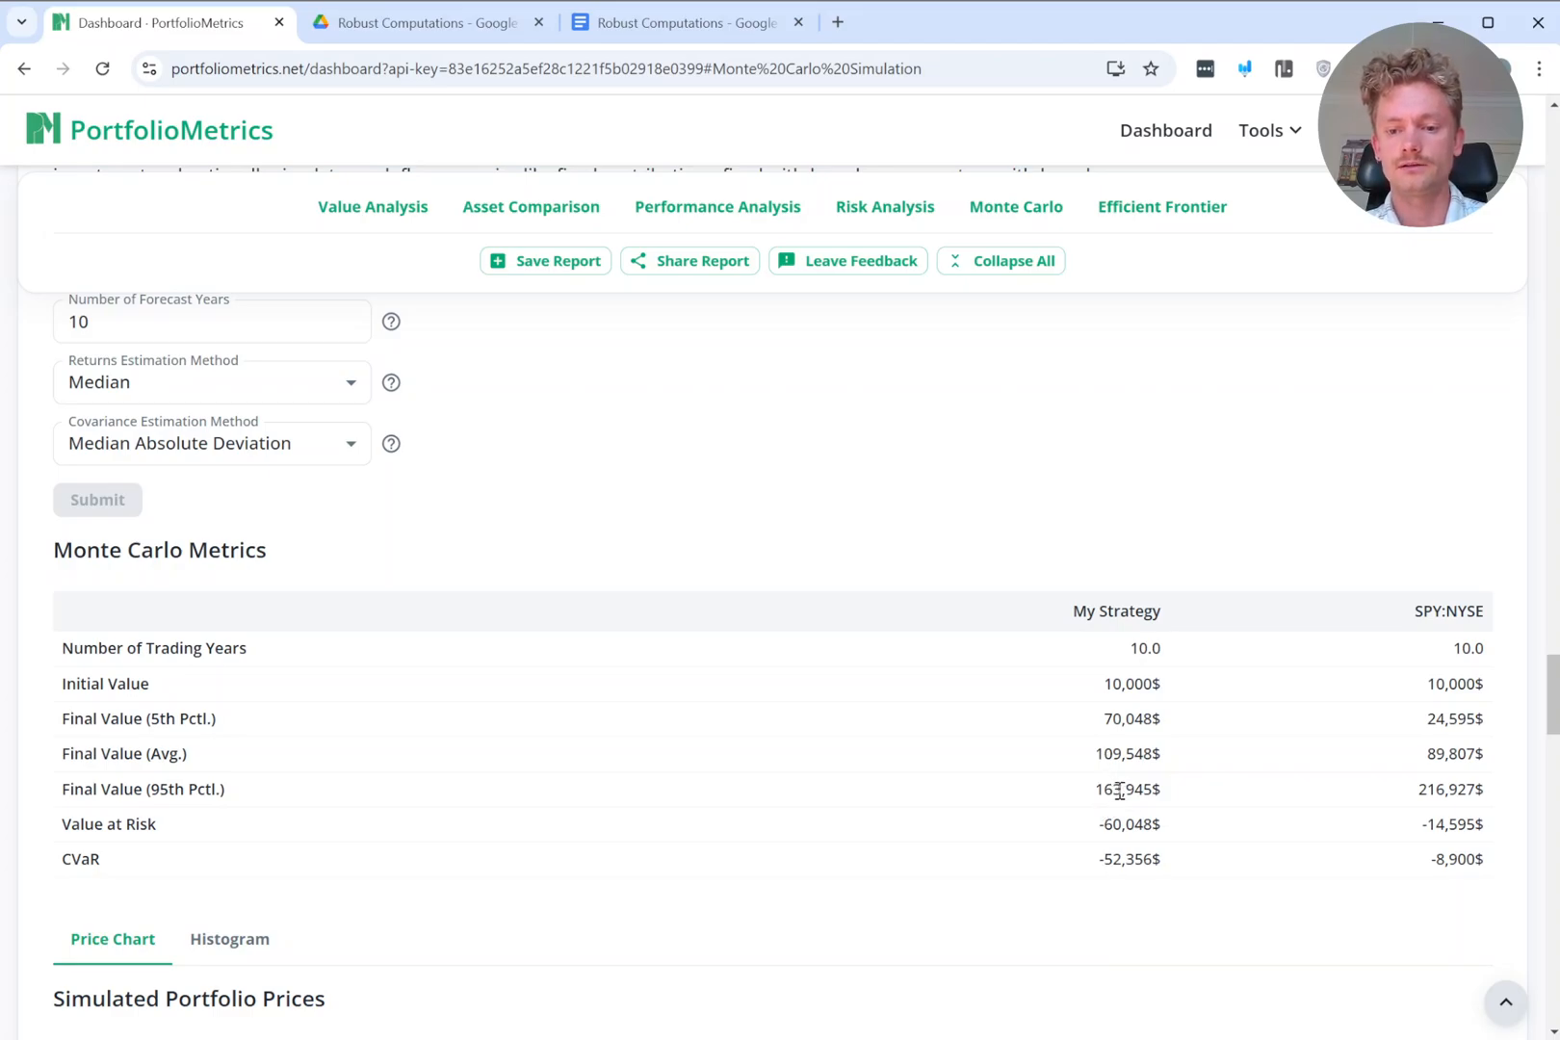
{"action": "scroll", "coordinate": [1120, 792], "scroll_direction": "up", "scroll_amount": 2}
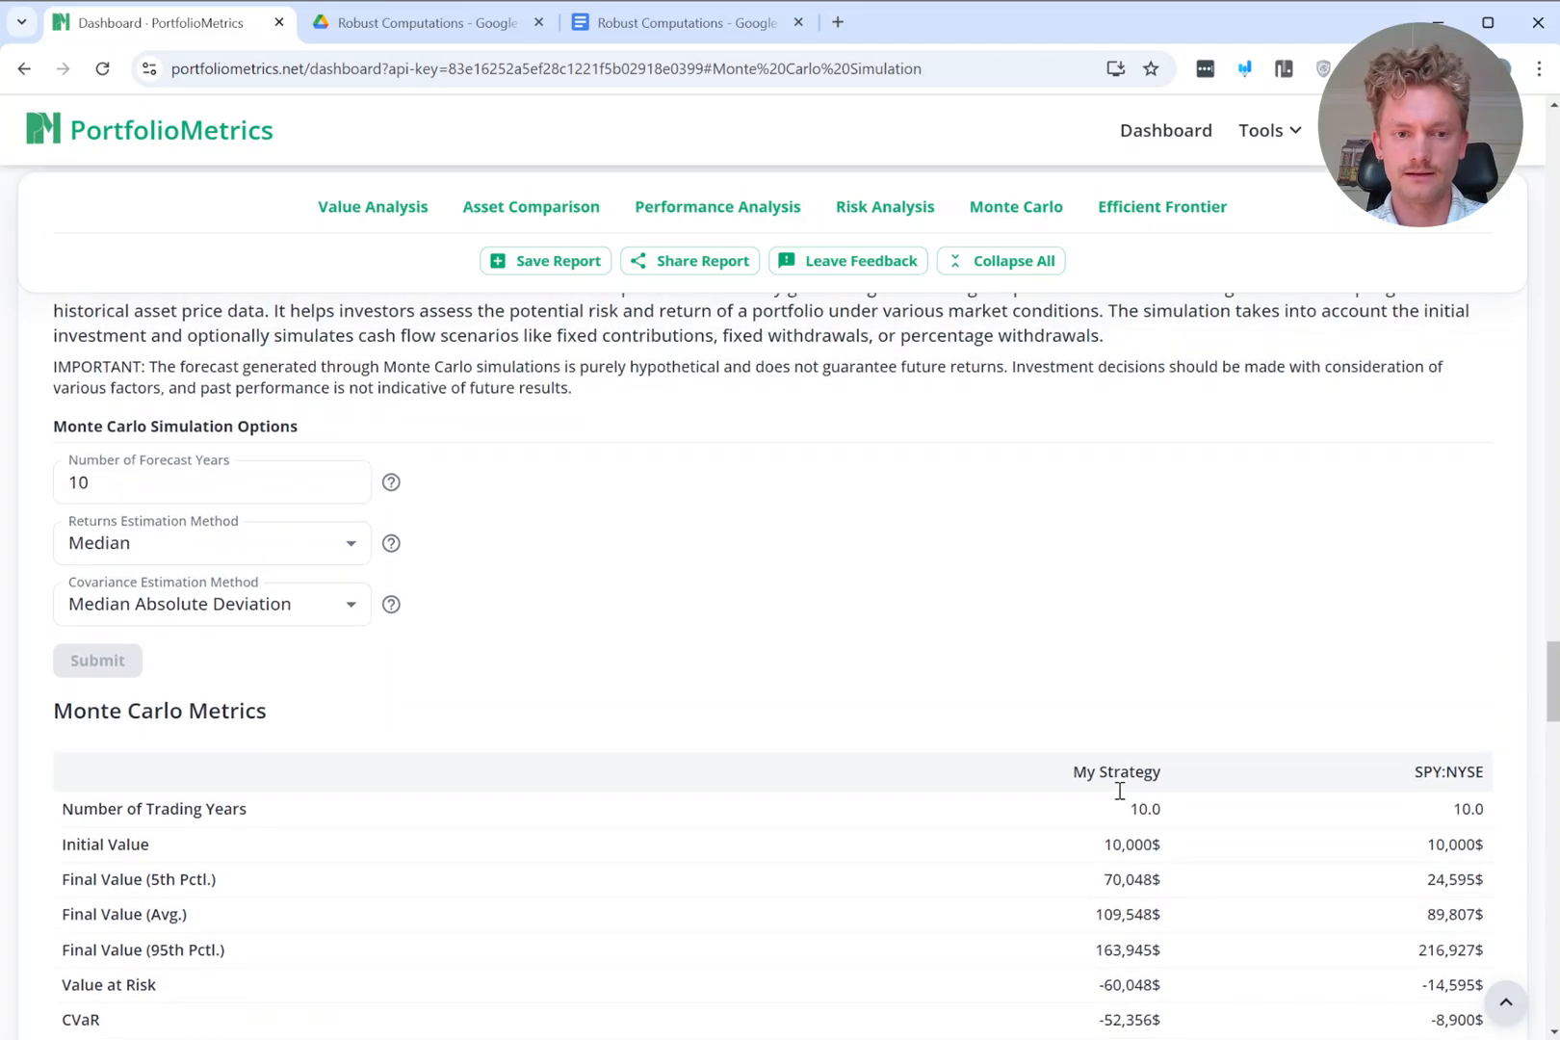
{"action": "scroll", "coordinate": [1120, 792], "scroll_direction": "up", "scroll_amount": 1}
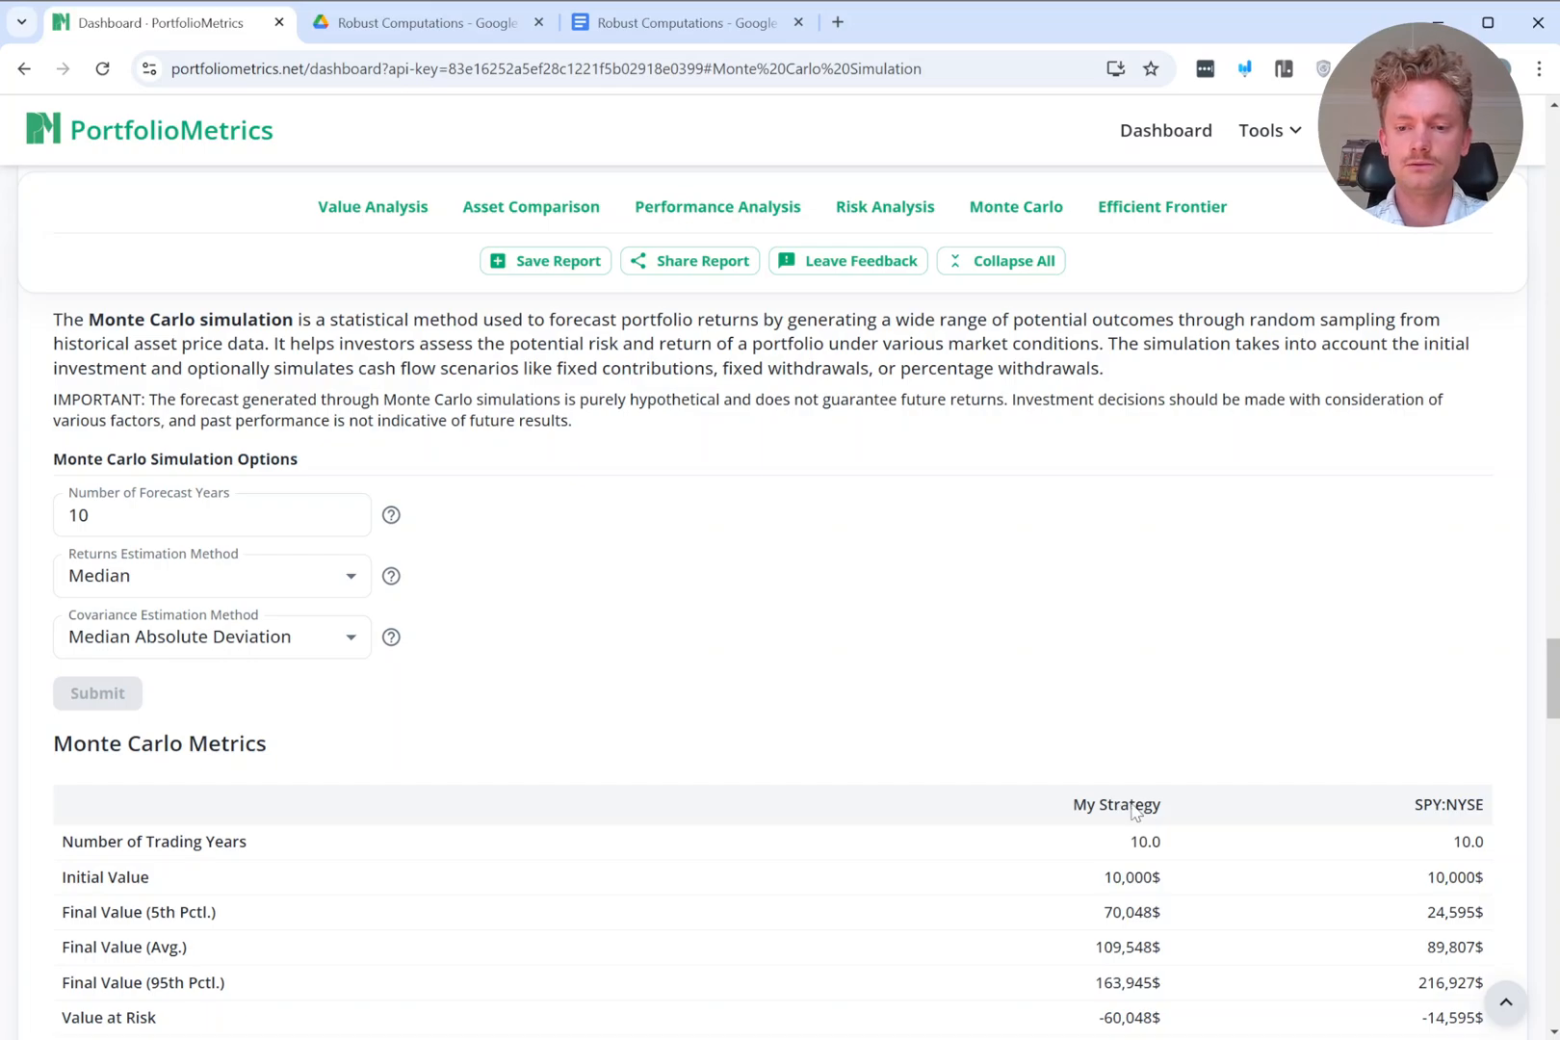
{"action": "scroll", "coordinate": [1146, 697], "scroll_direction": "up", "scroll_amount": 2}
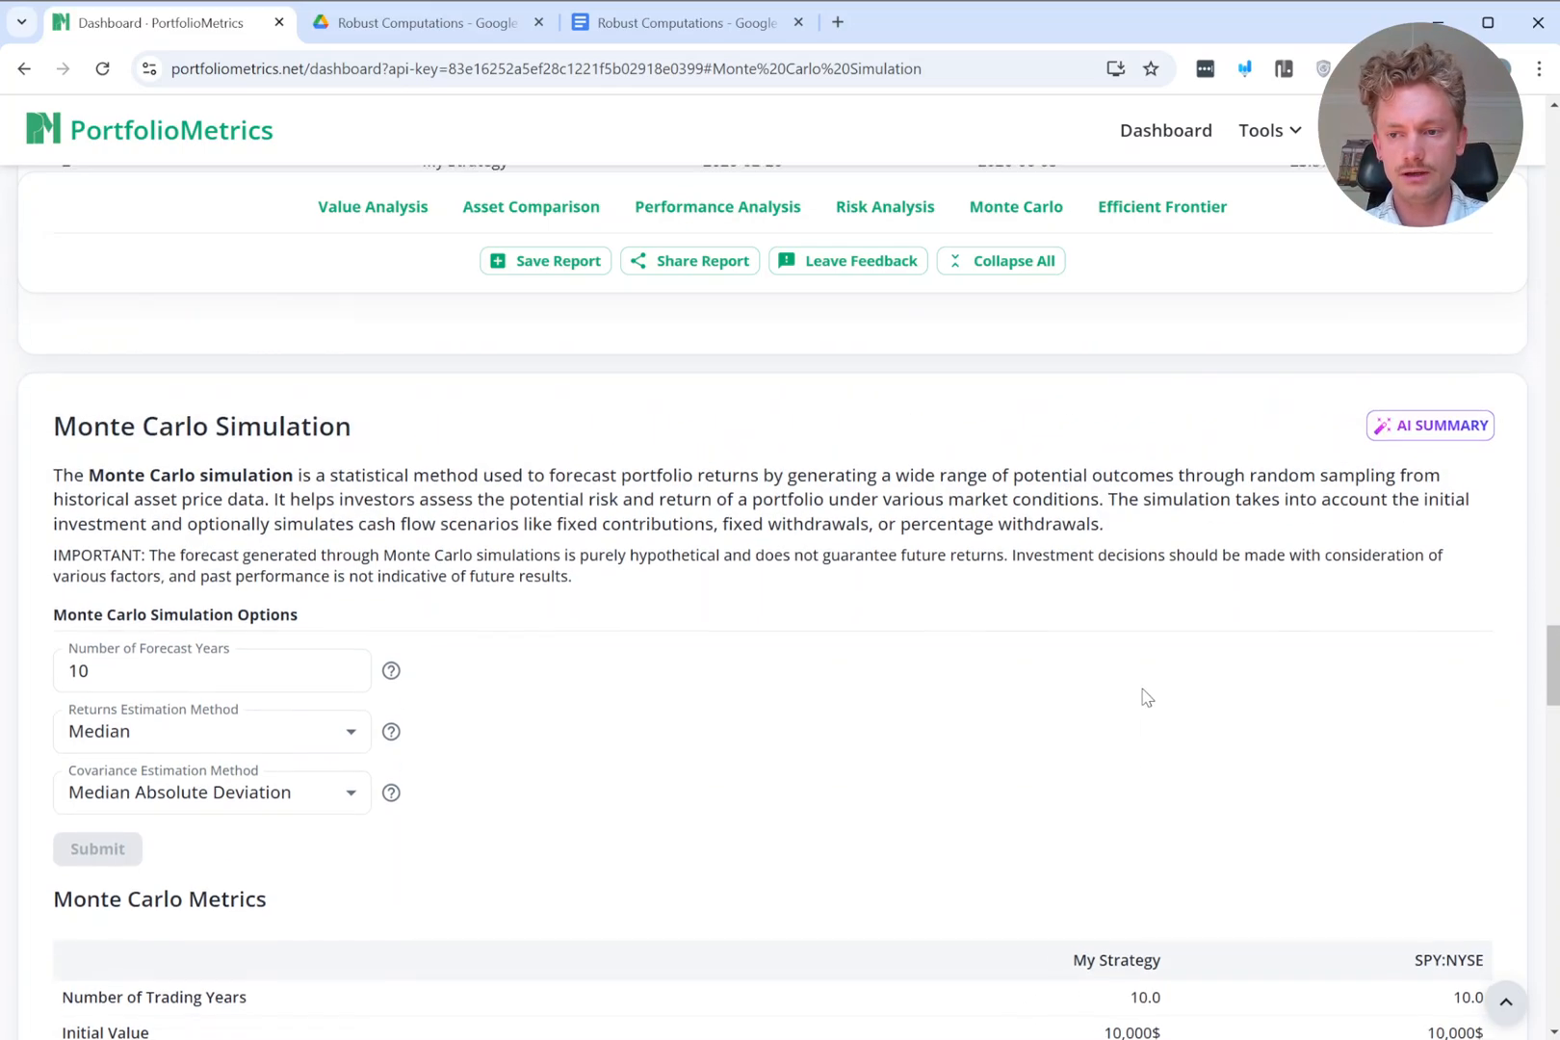
{"action": "scroll", "coordinate": [1146, 697], "scroll_direction": "down", "scroll_amount": 1}
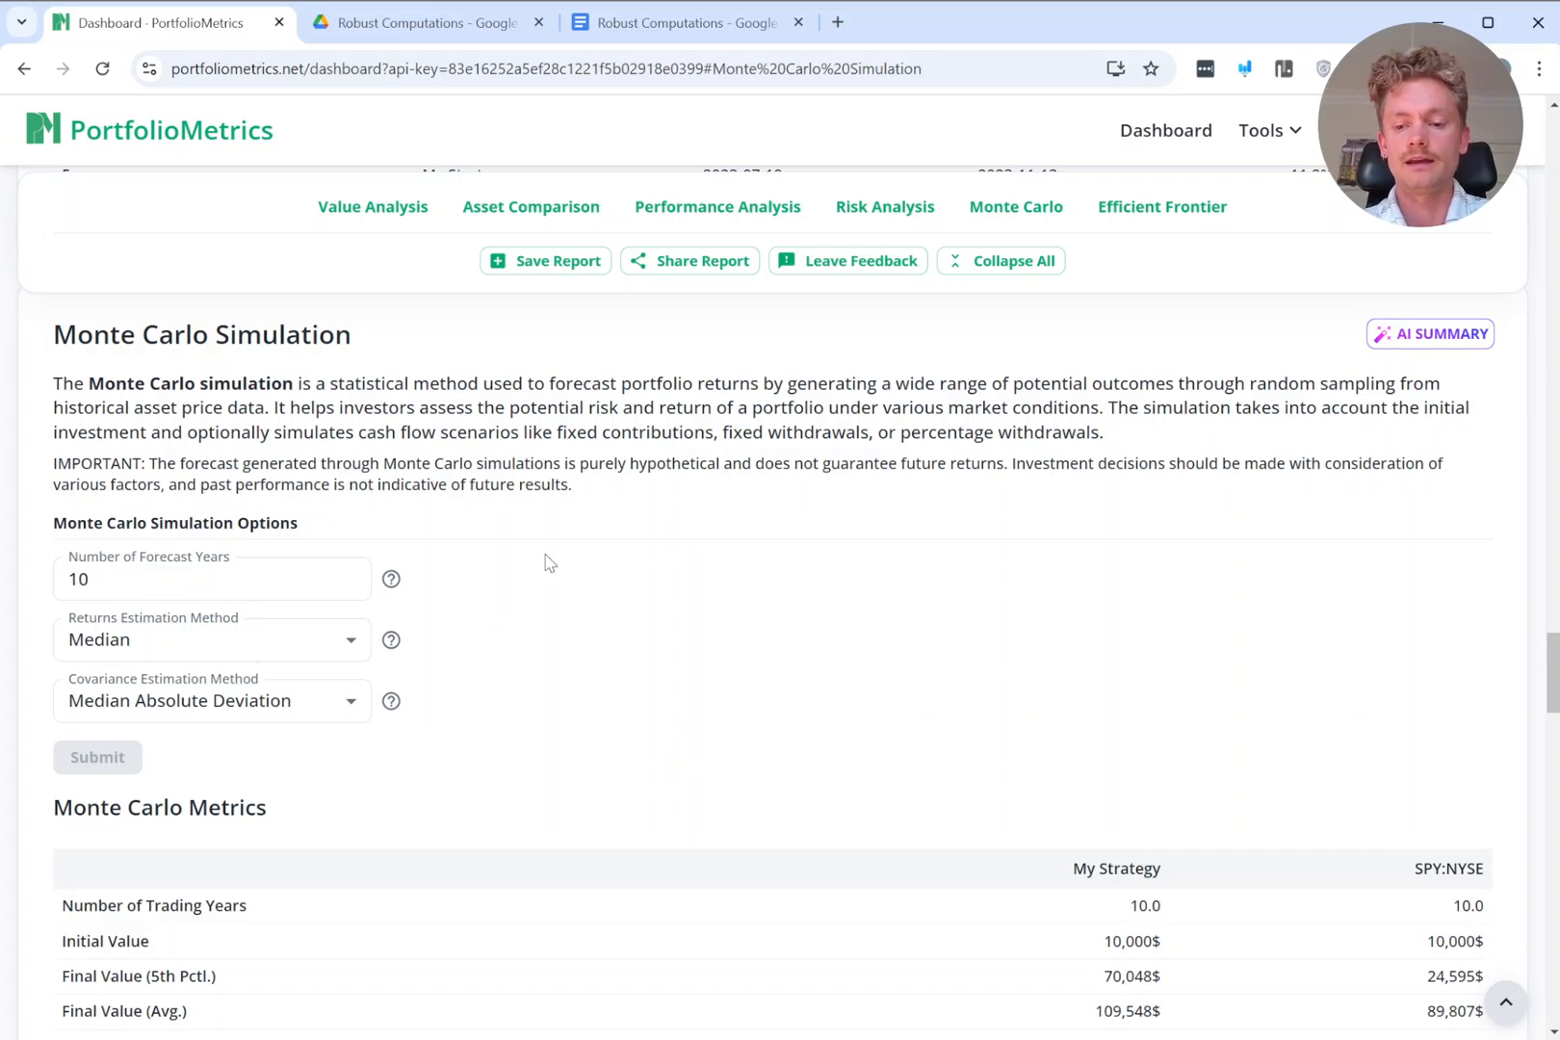
{"action": "scroll", "coordinate": [1052, 692], "scroll_direction": "down", "scroll_amount": 1}
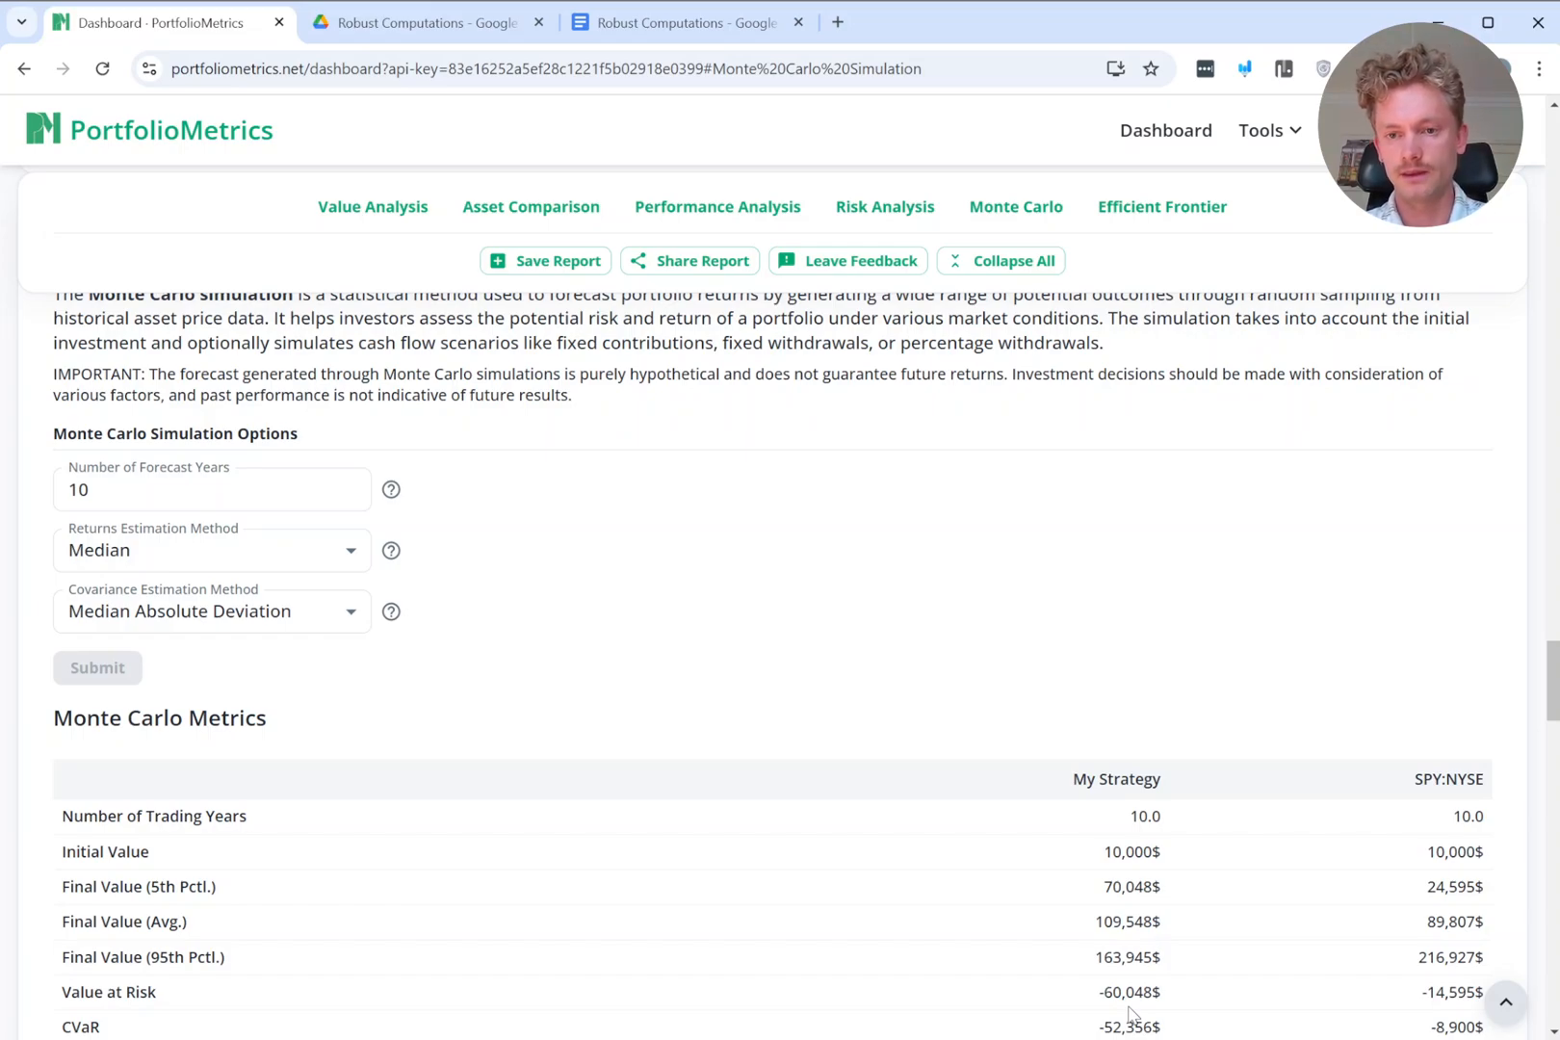
{"action": "scroll", "coordinate": [1086, 694], "scroll_direction": "up", "scroll_amount": 1}
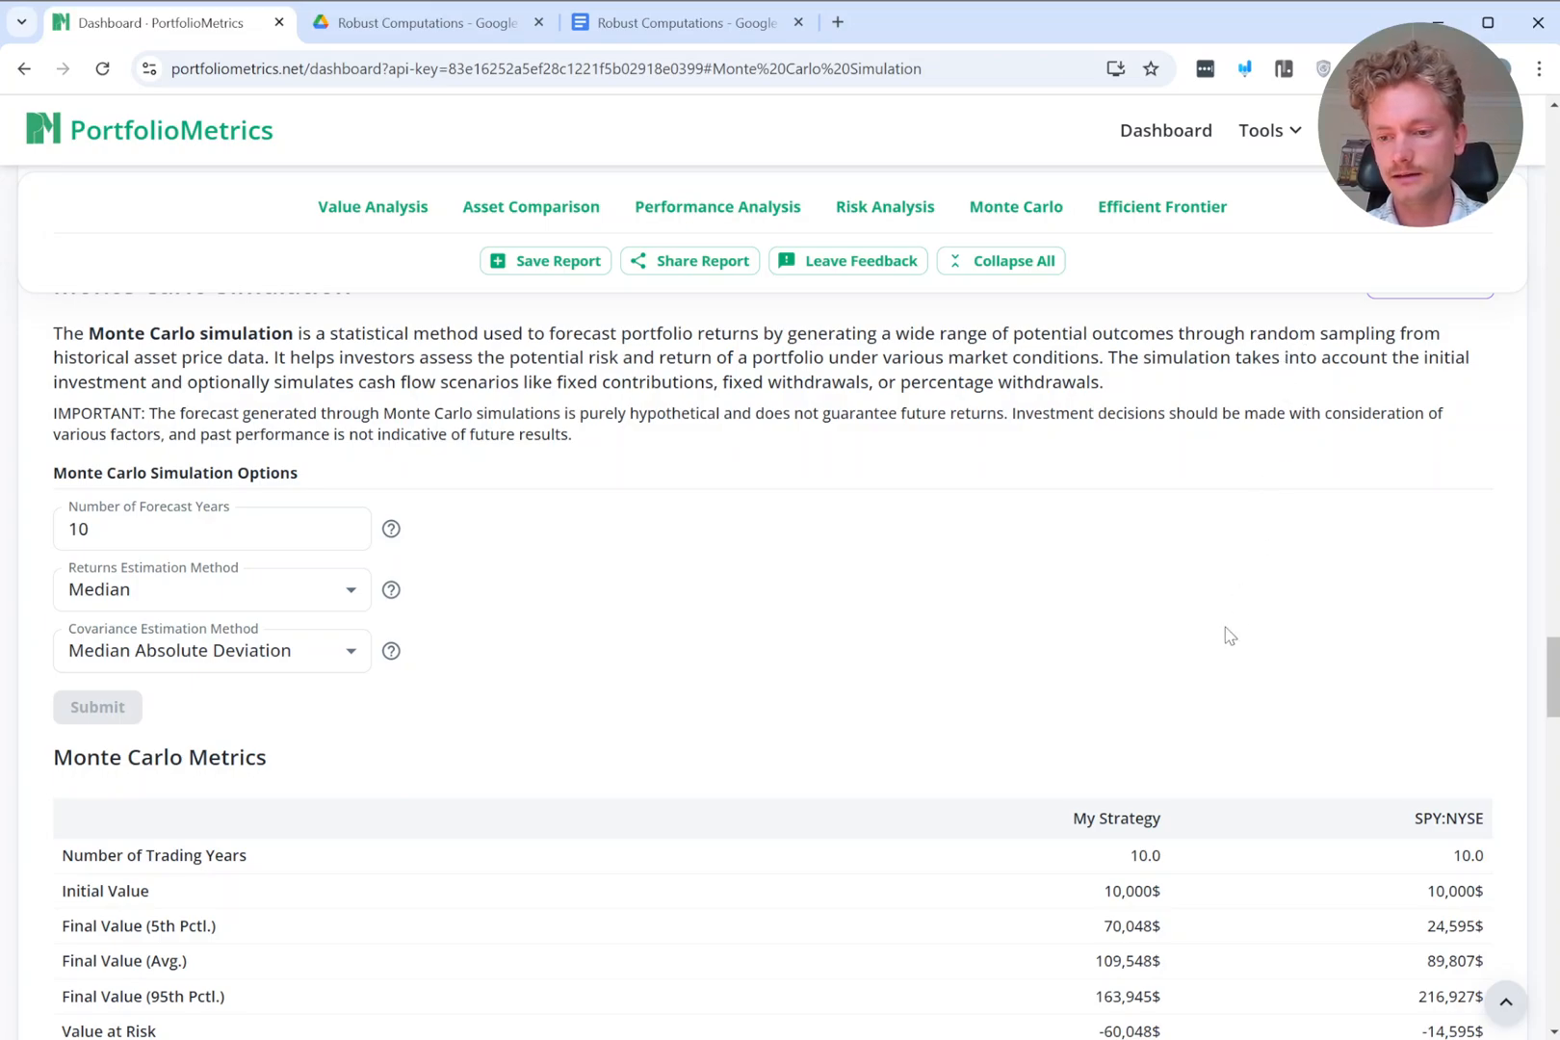
{"action": "scroll", "coordinate": [1179, 735], "scroll_direction": "down", "scroll_amount": 2}
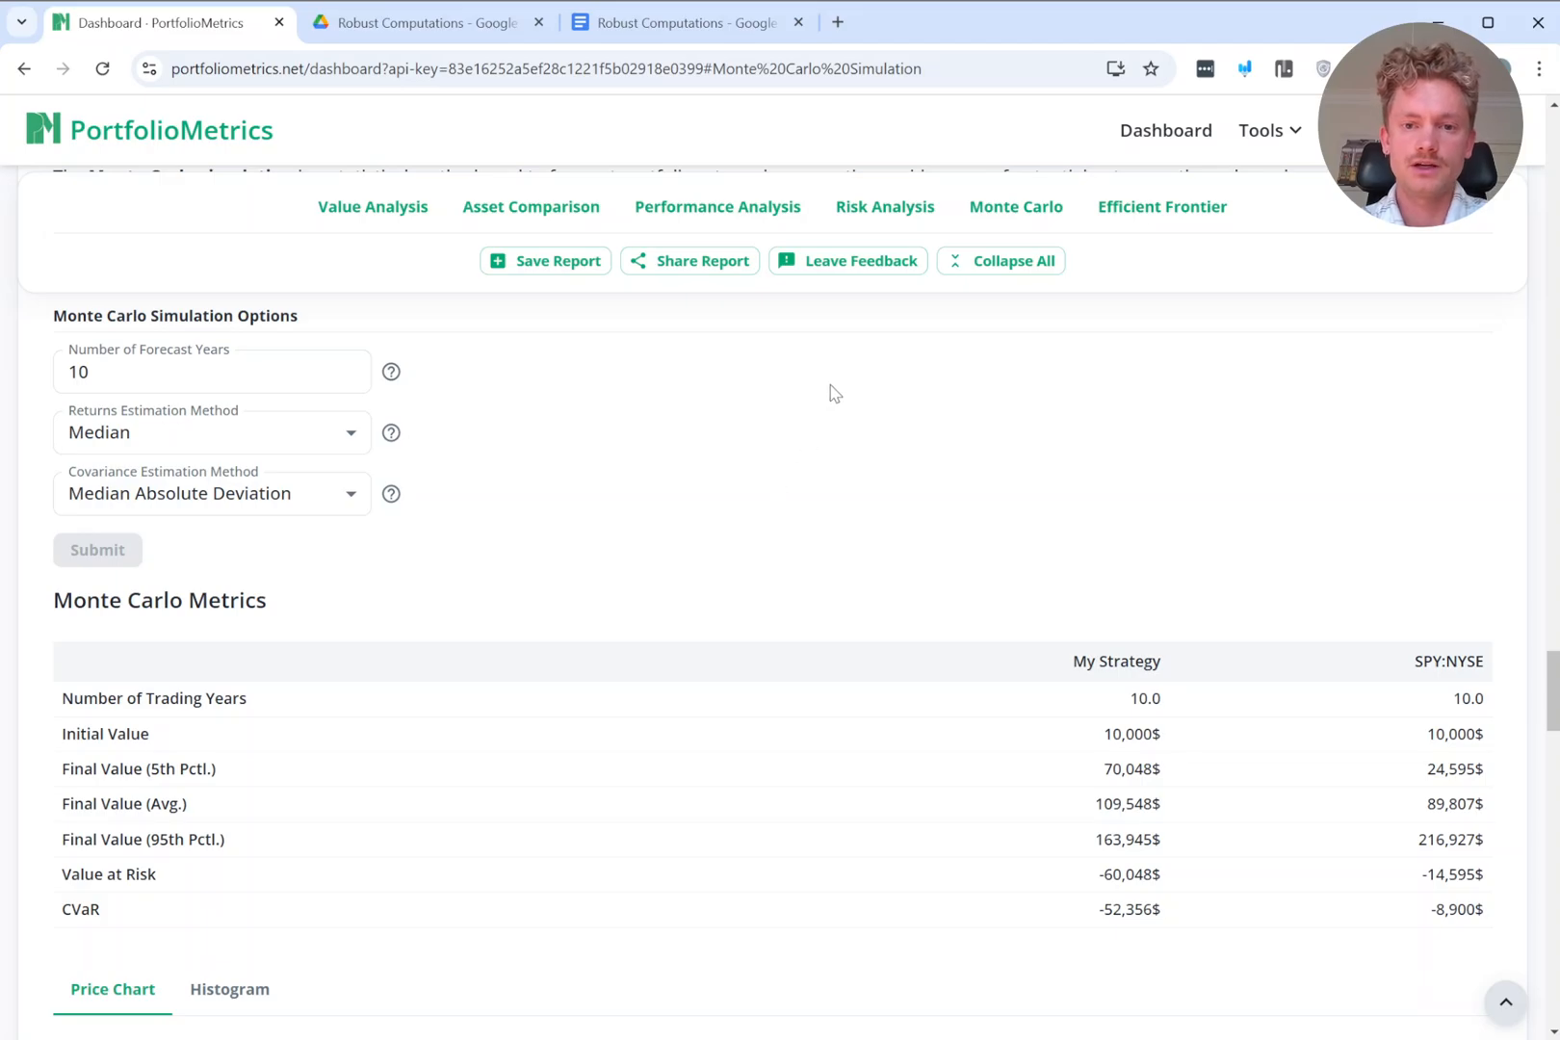
Open the form for leaving feedback on the service.
{"action": "left_click", "coordinate": [852, 261]}
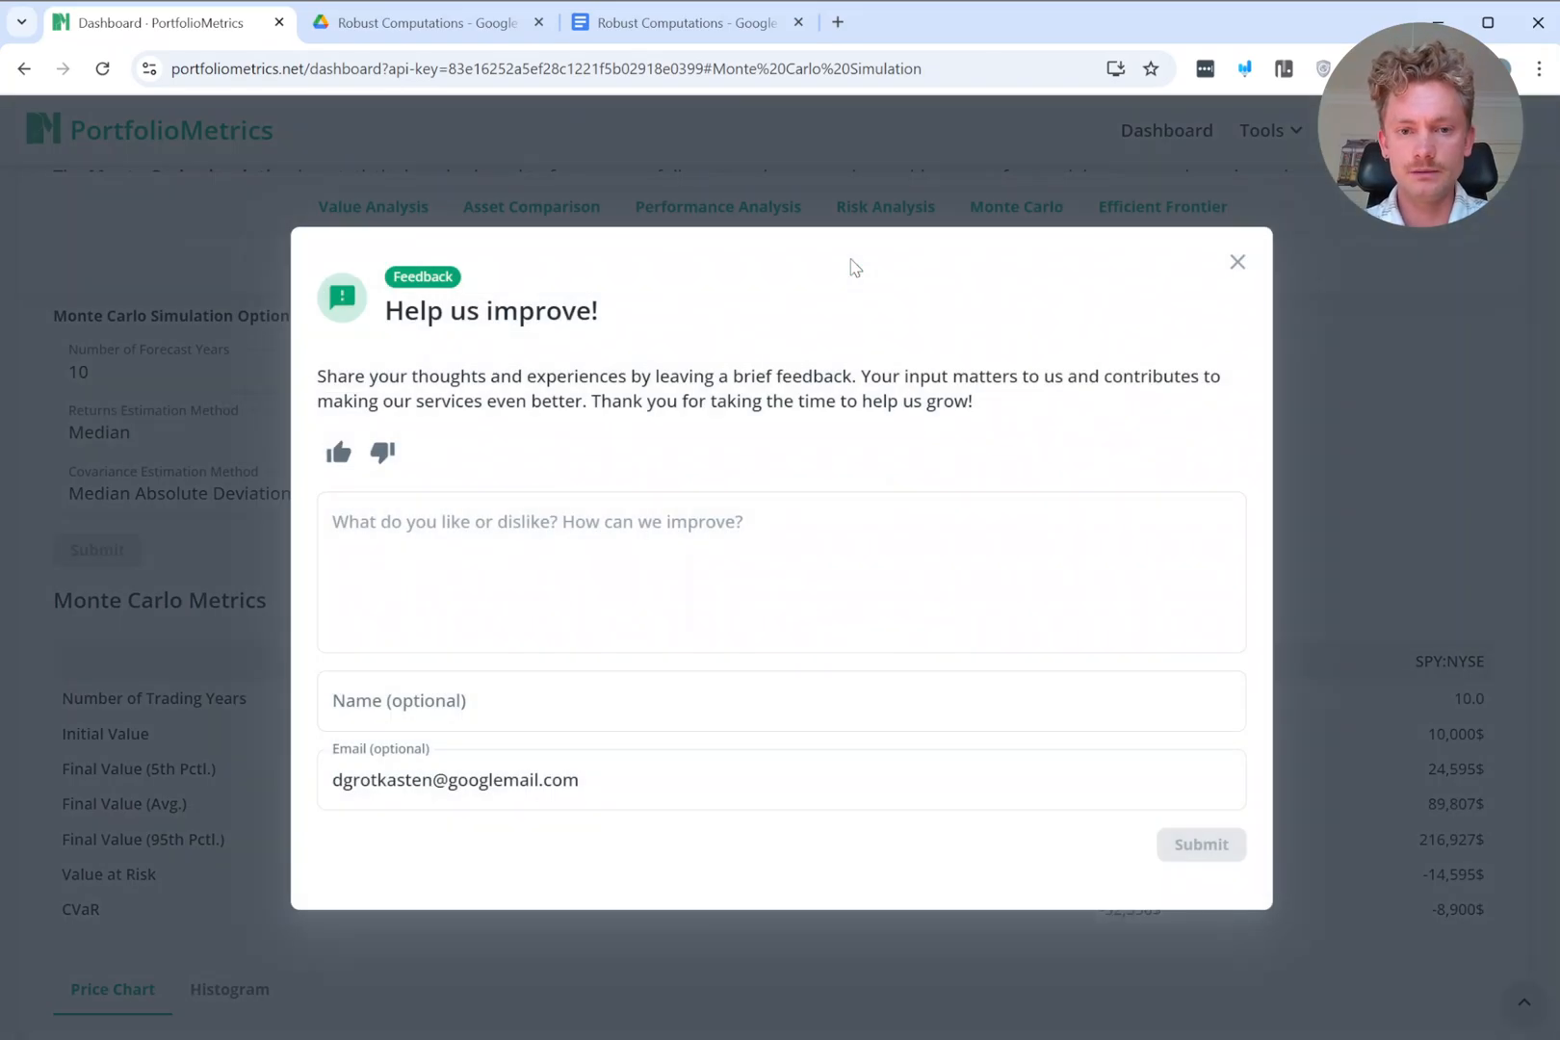